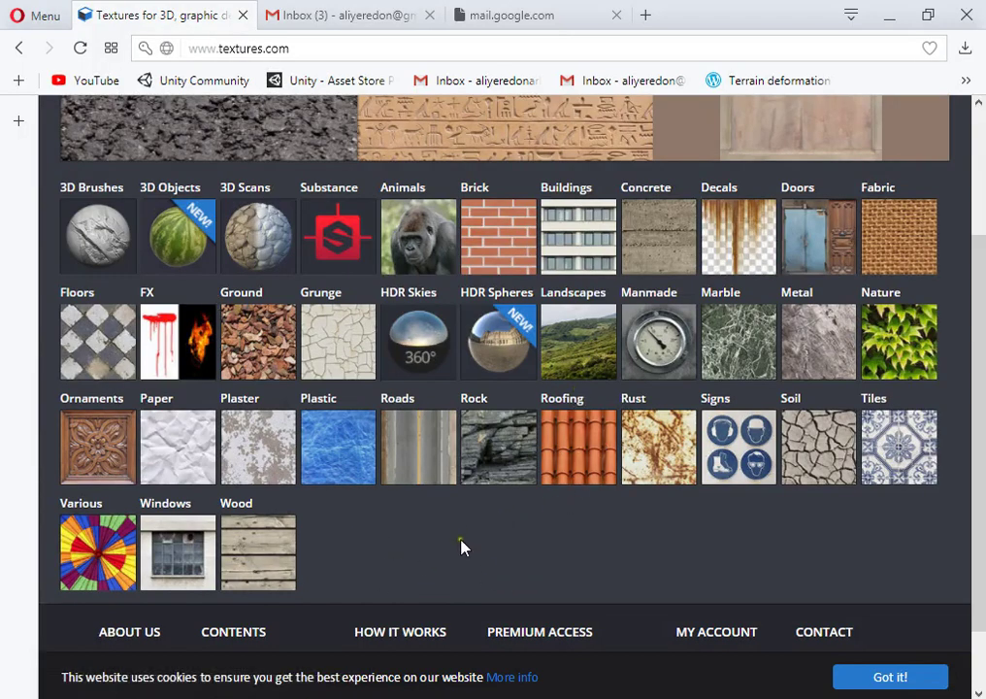
- Open the Nature textures category and open its Branches subcategory in a separate tab
left_click(885, 330)
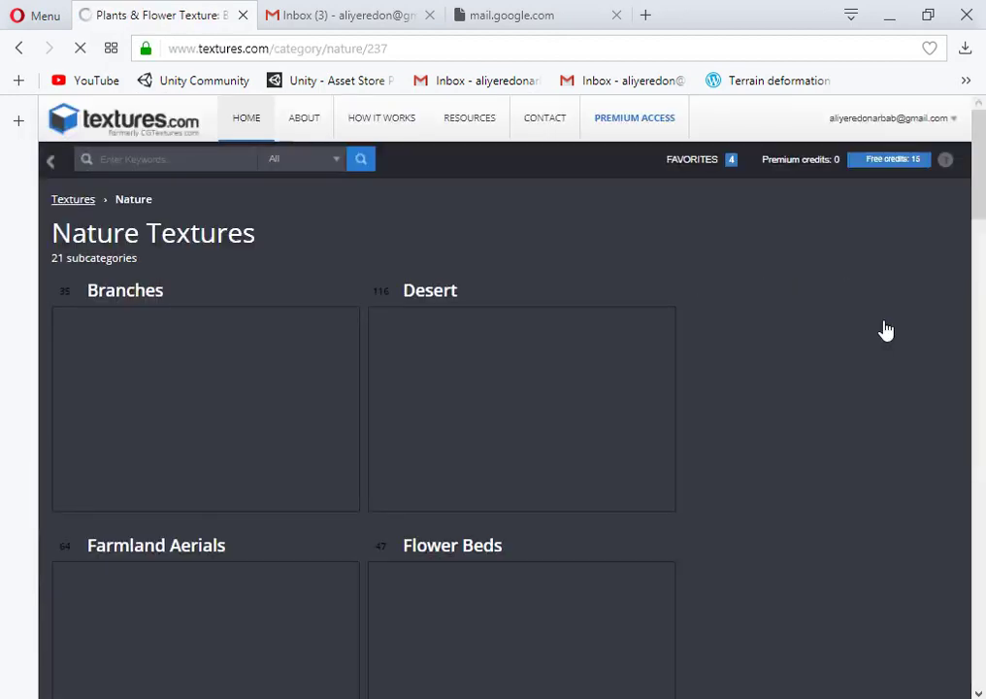
scroll(205, 372, "down", 2)
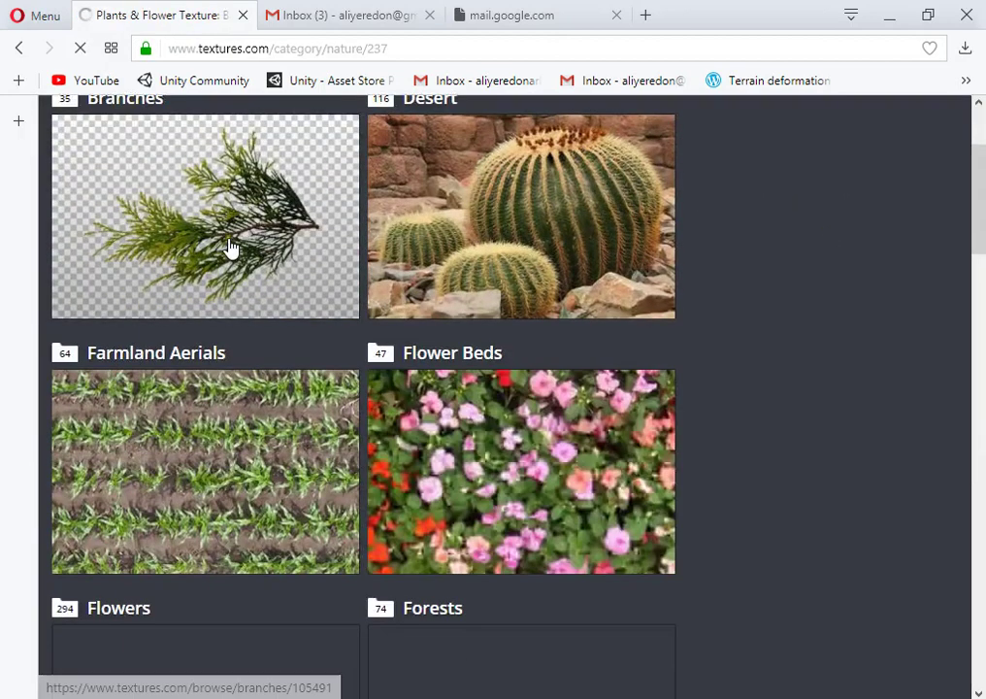
middle_click(231, 250)
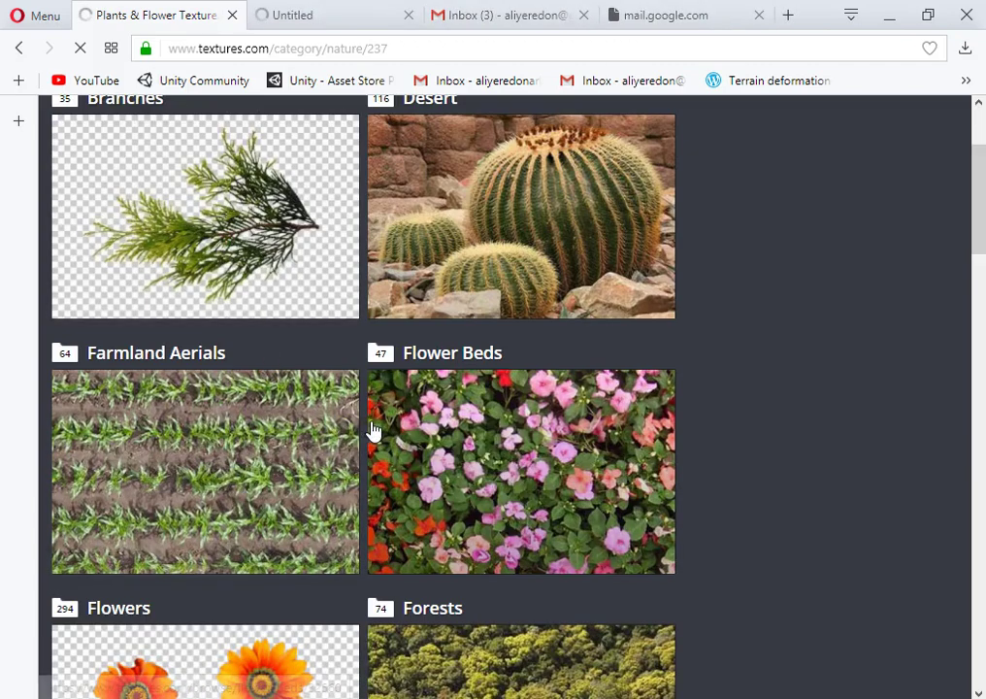
- Open the Leaves subcategory in a separate tab and search the textures for "trunk"
scroll(375, 432, "down", 10)
scroll(382, 447, "down", 14)
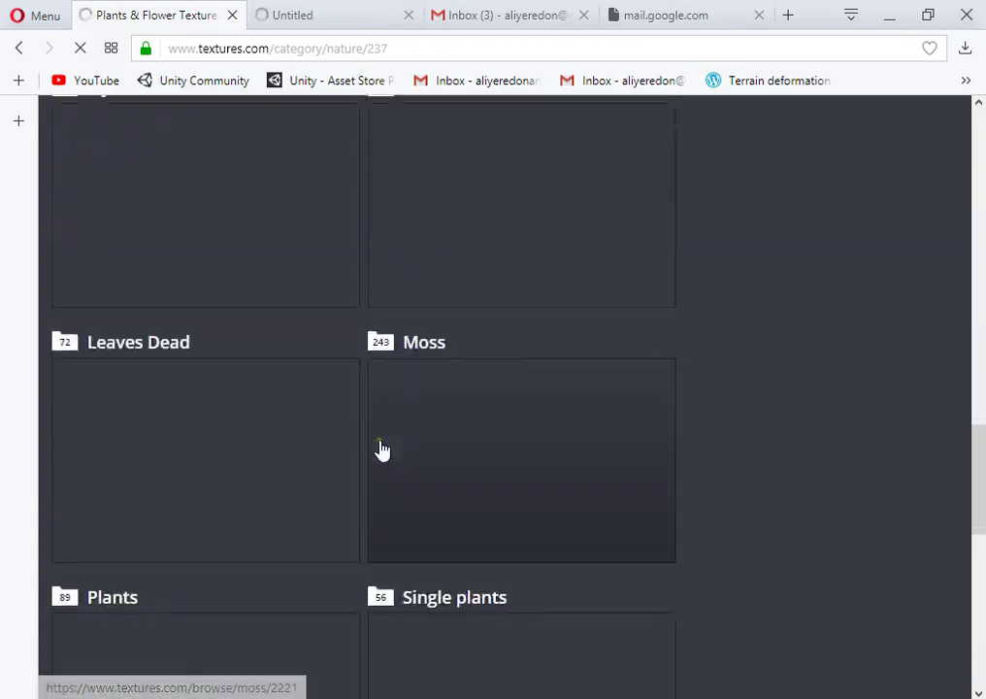
scroll(378, 449, "up", 7)
scroll(377, 445, "up", 6)
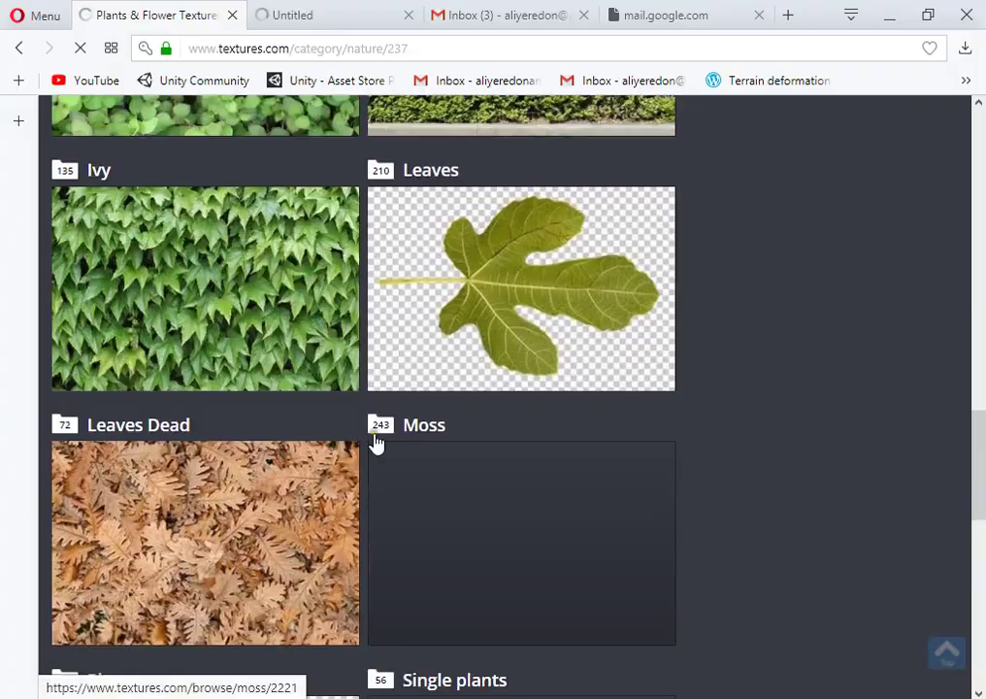
middle_click(446, 485)
scroll(395, 413, "up", 4)
scroll(386, 419, "down", 15)
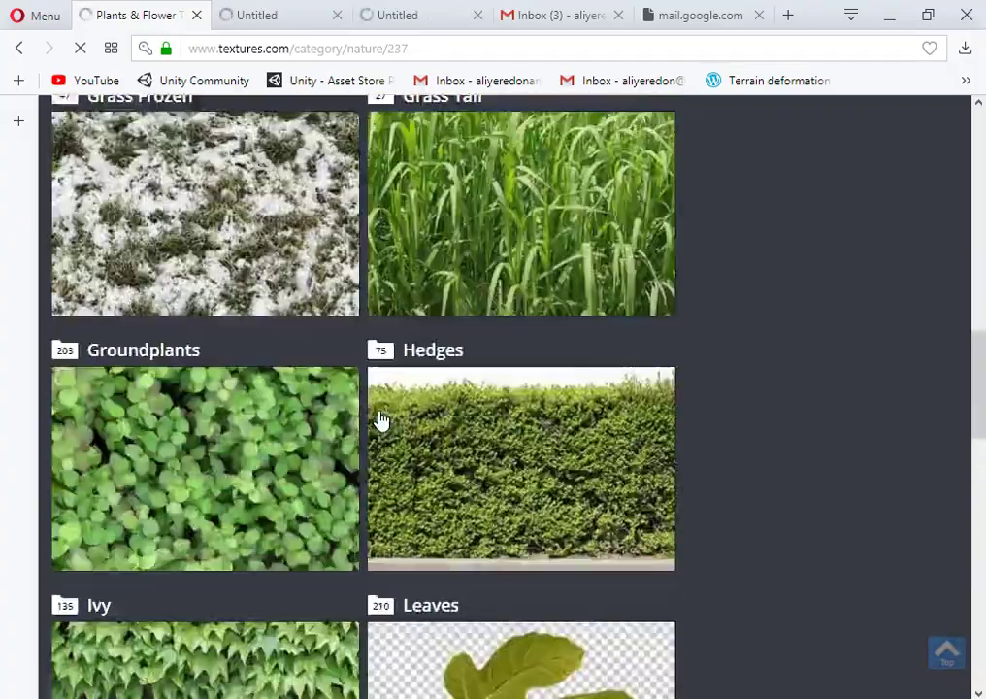
scroll(386, 527, "up", 20)
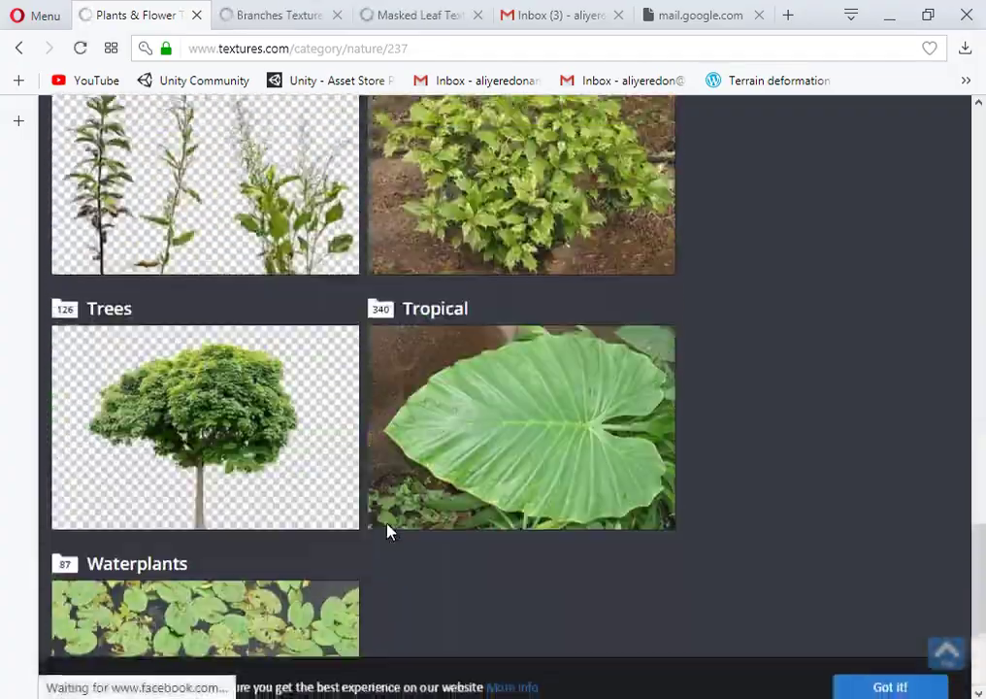
scroll(378, 475, "up", 6)
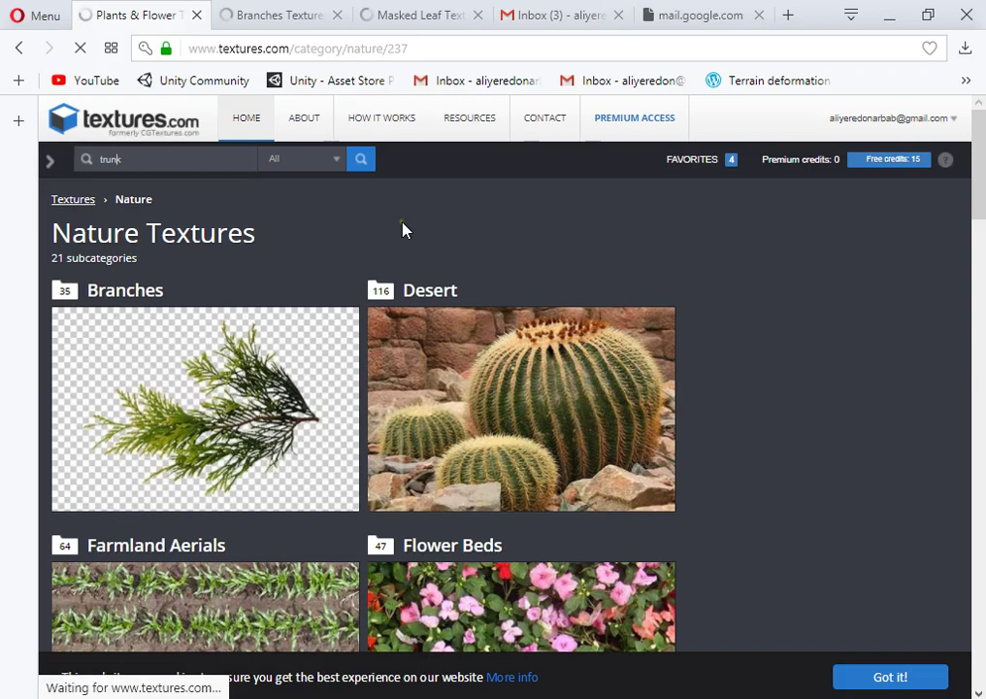
- From the Branches page, open the first three branch photosets and the green leafy twig beside the compound leaf in separate tabs
key("ctrl+Tab")
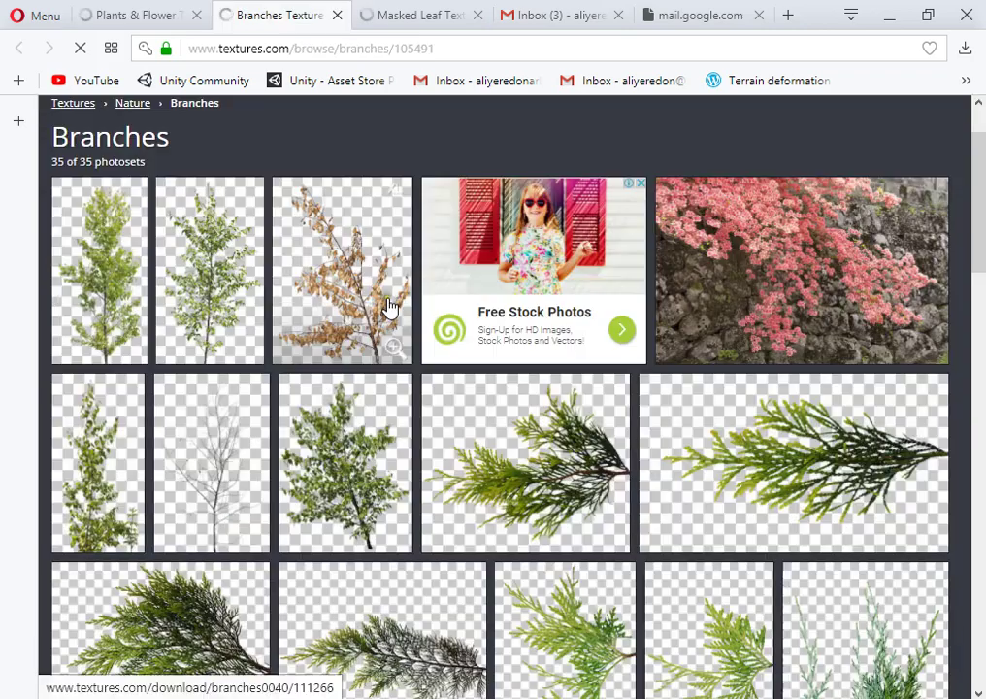
middle_click(338, 257)
middle_click(212, 281)
middle_click(97, 272)
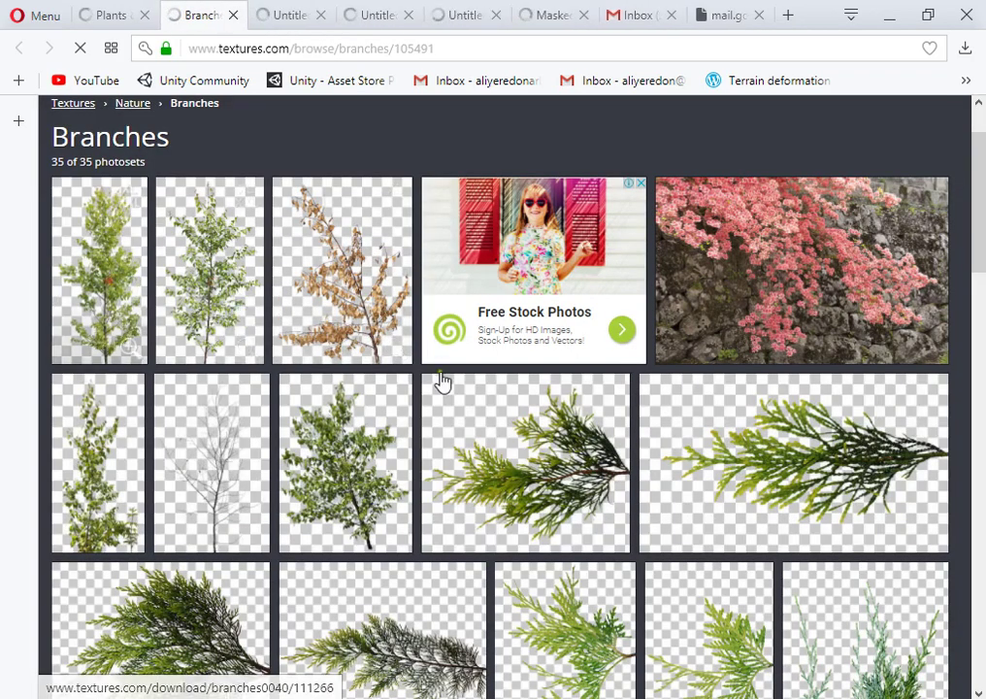
scroll(442, 382, "down", 5)
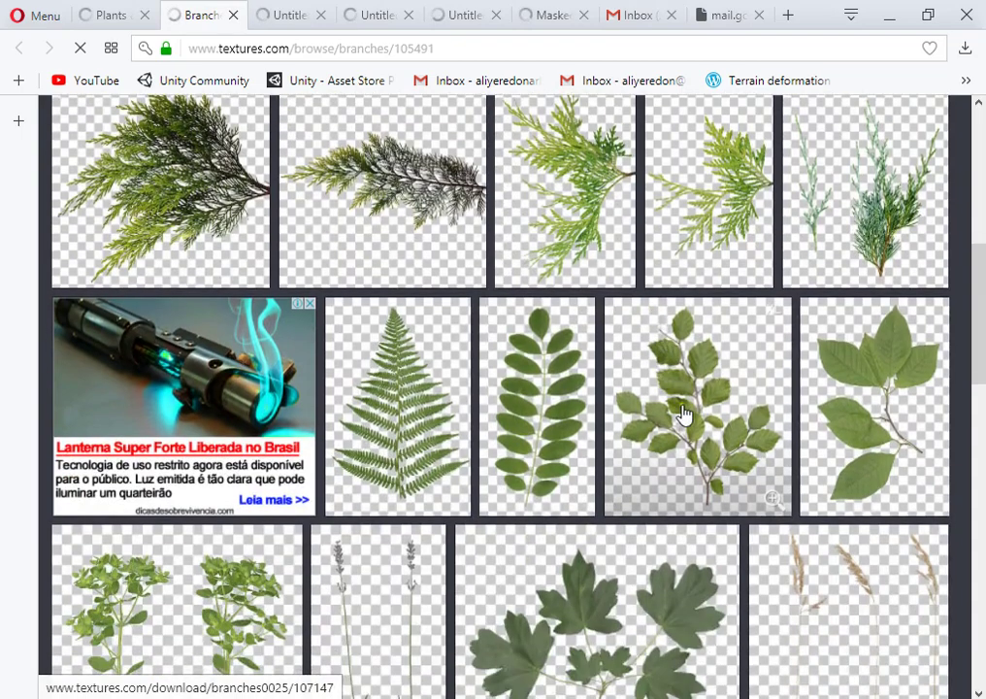
scroll(735, 446, "down", 1)
middle_click(659, 349)
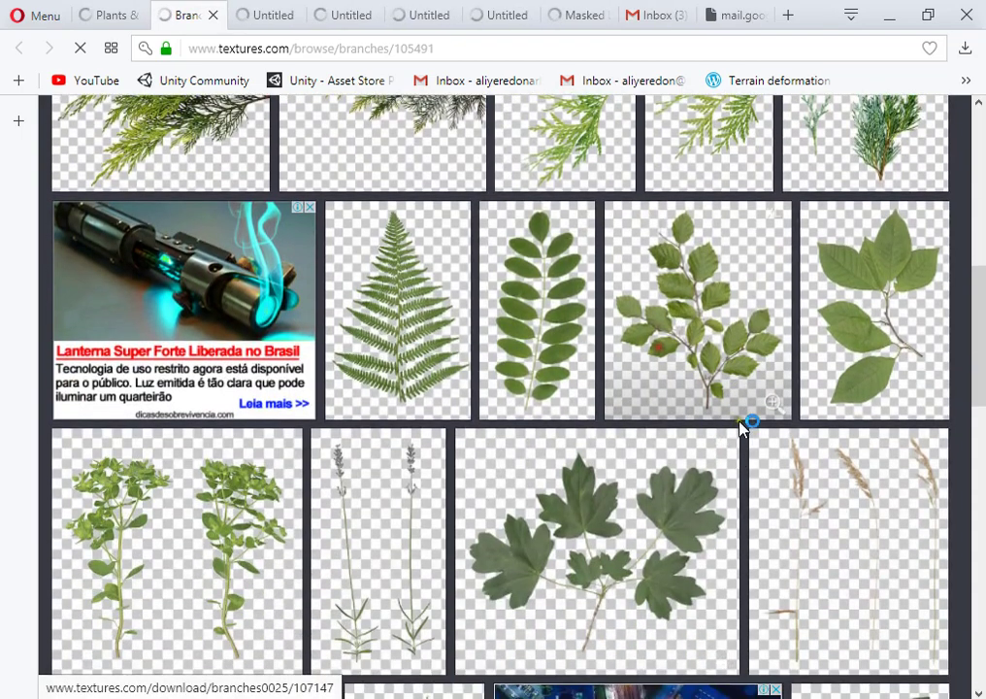
scroll(743, 425, "down", 10)
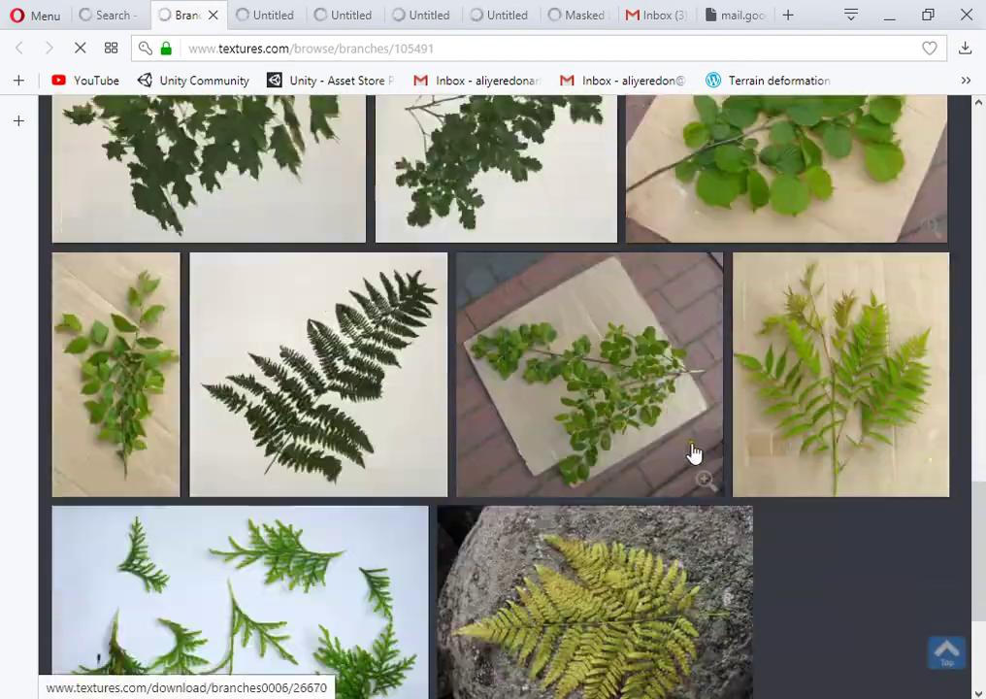
scroll(693, 453, "down", 3)
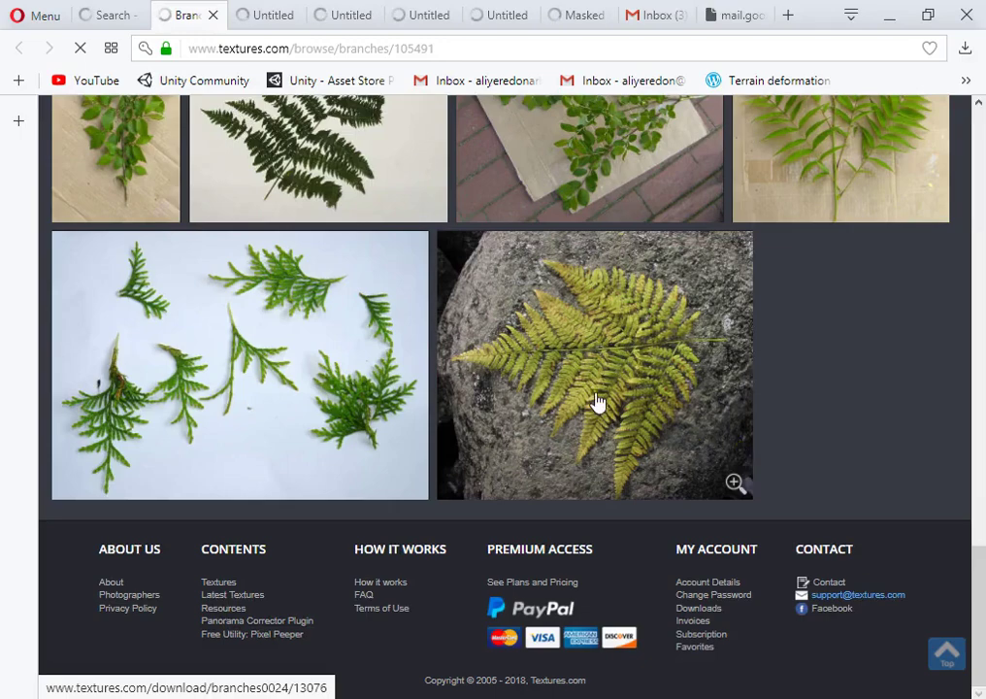
- Open the first birch trunk result of the "White bark" search in a separate tab and search for "White trunk"
left_click(136, 14)
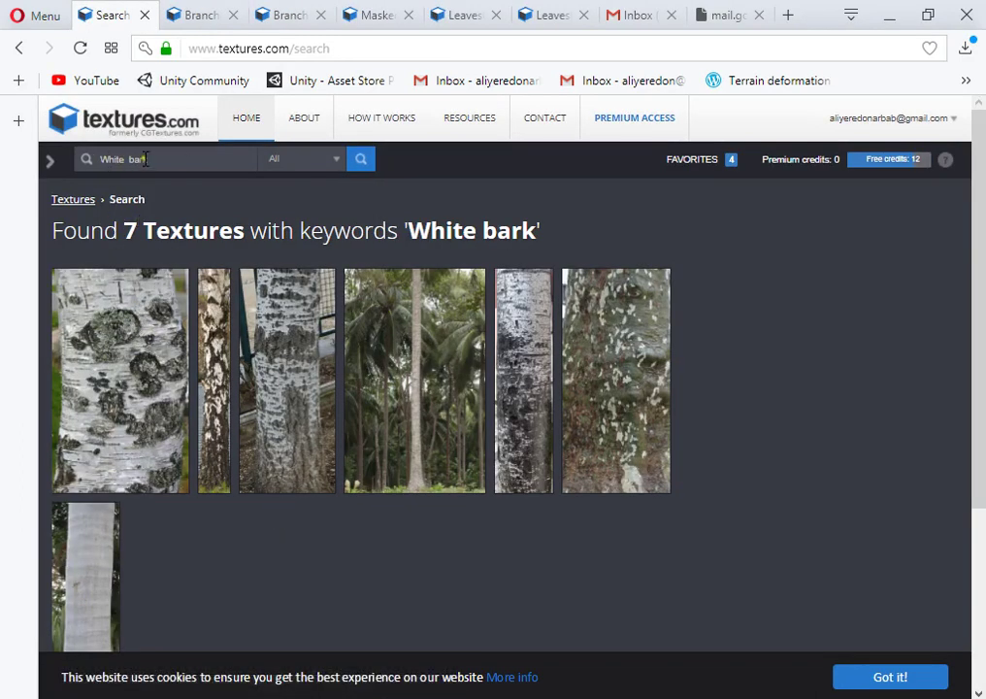
middle_click(150, 315)
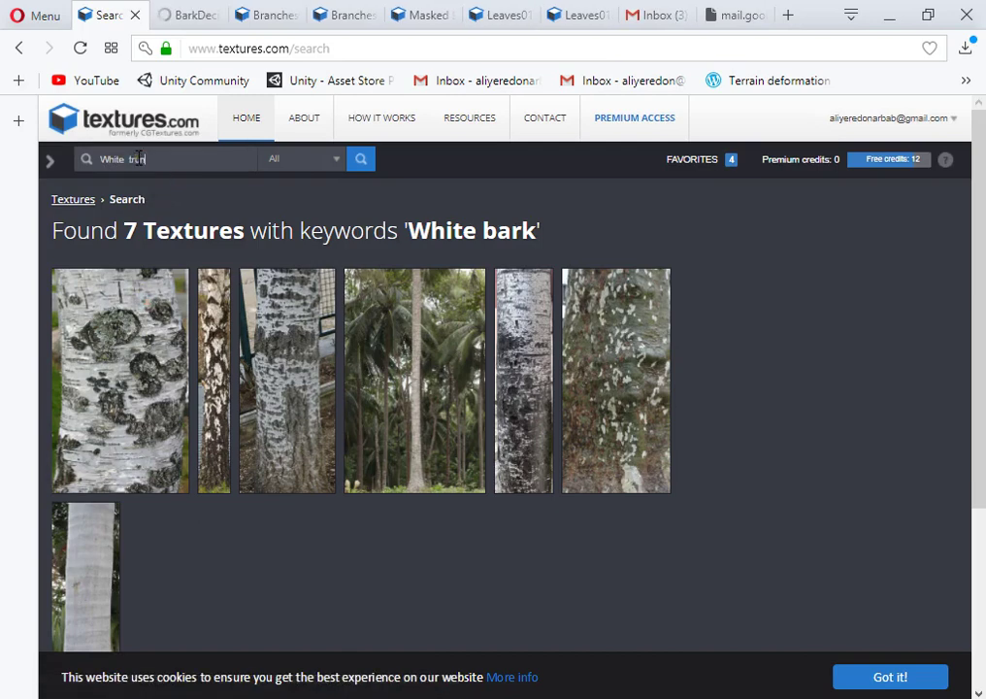
key("Return")
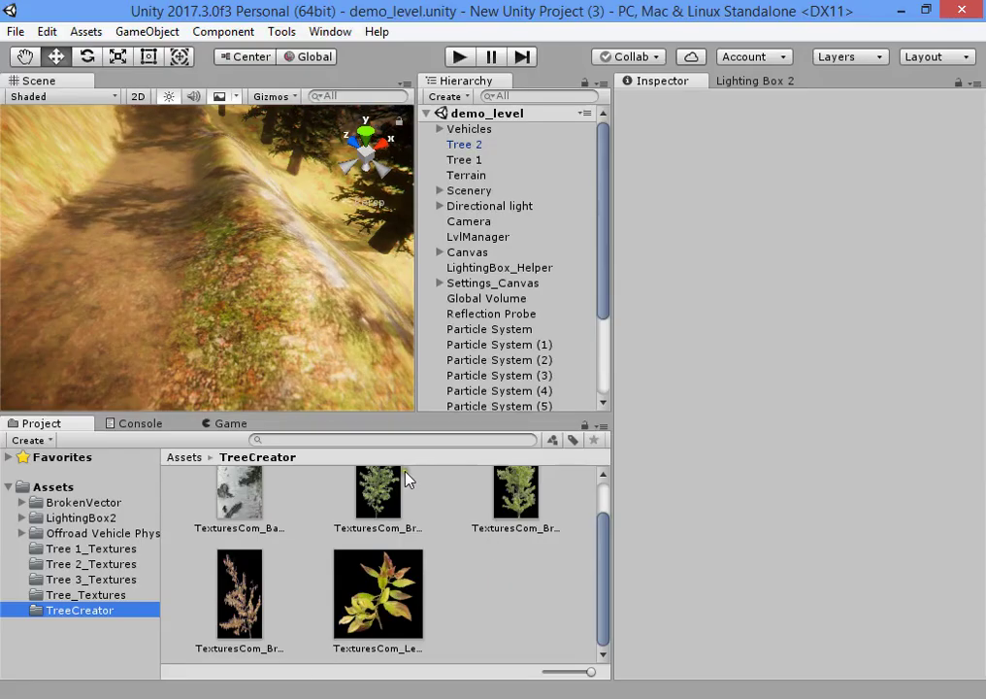
- In Unity, create a new Tree object in the demo_level scene and frame it in the Scene view
right_click_drag(301, 330, 224, 175)
left_click(194, 31)
mouse_move(146, 31)
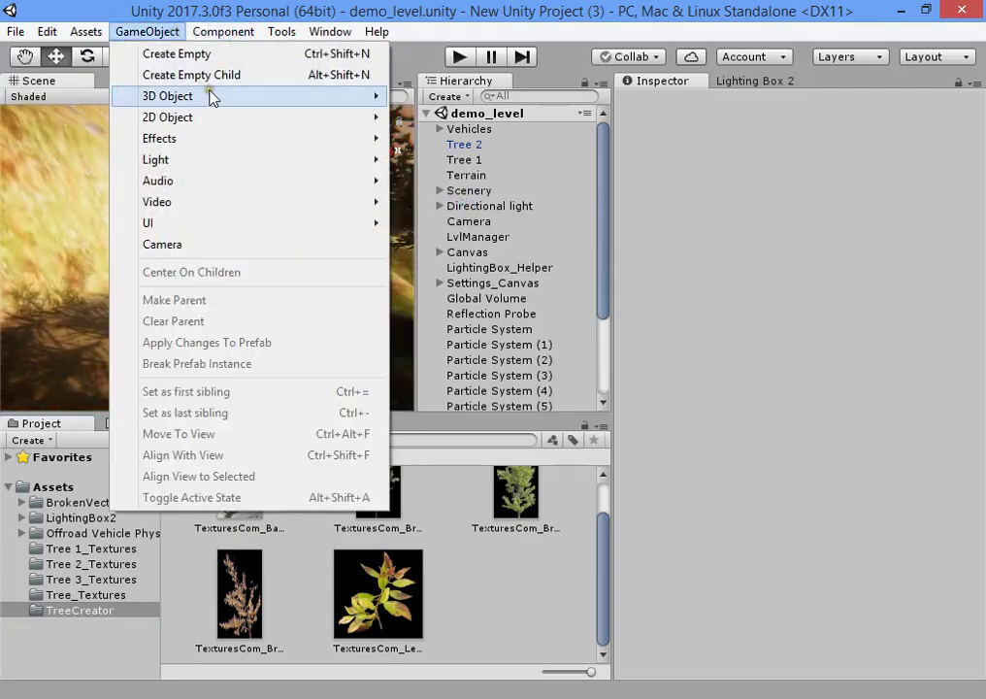
mouse_move(214, 97)
left_click(448, 309)
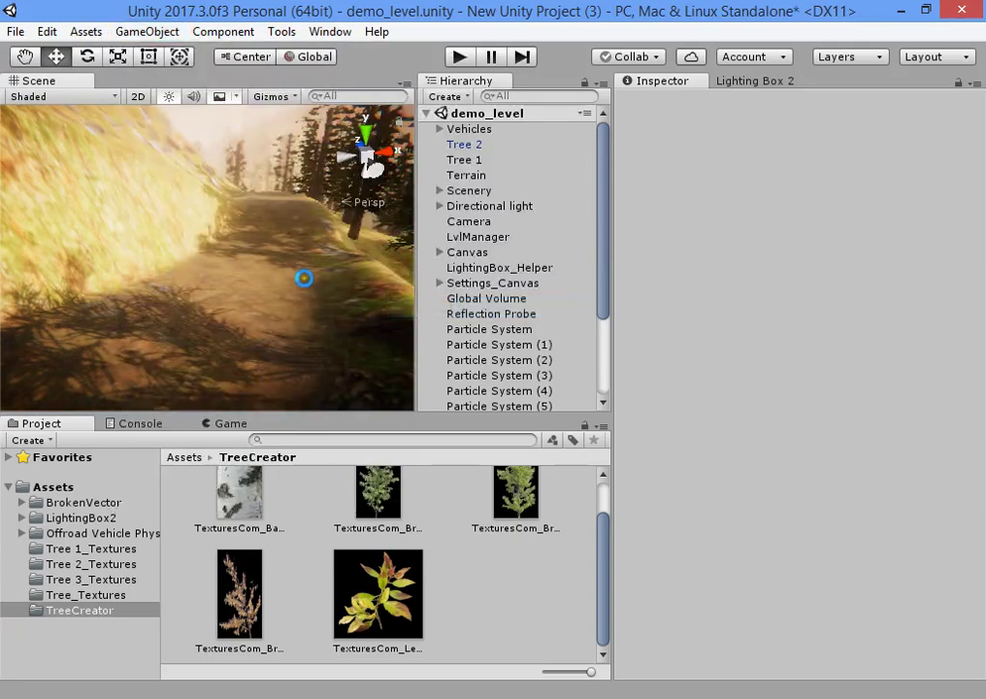
key("f")
right_click_drag(255, 291, 251, 347)
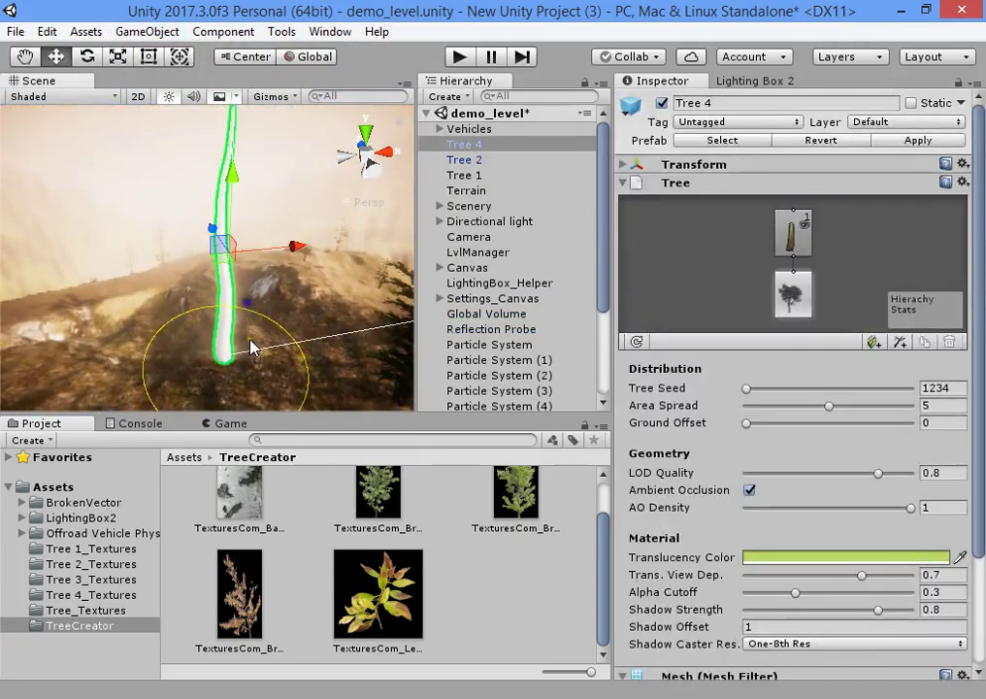
- Show the new tree's asset in the Assets folder and look over the tree's root settings
left_click(81, 490)
scroll(408, 583, "down", 5)
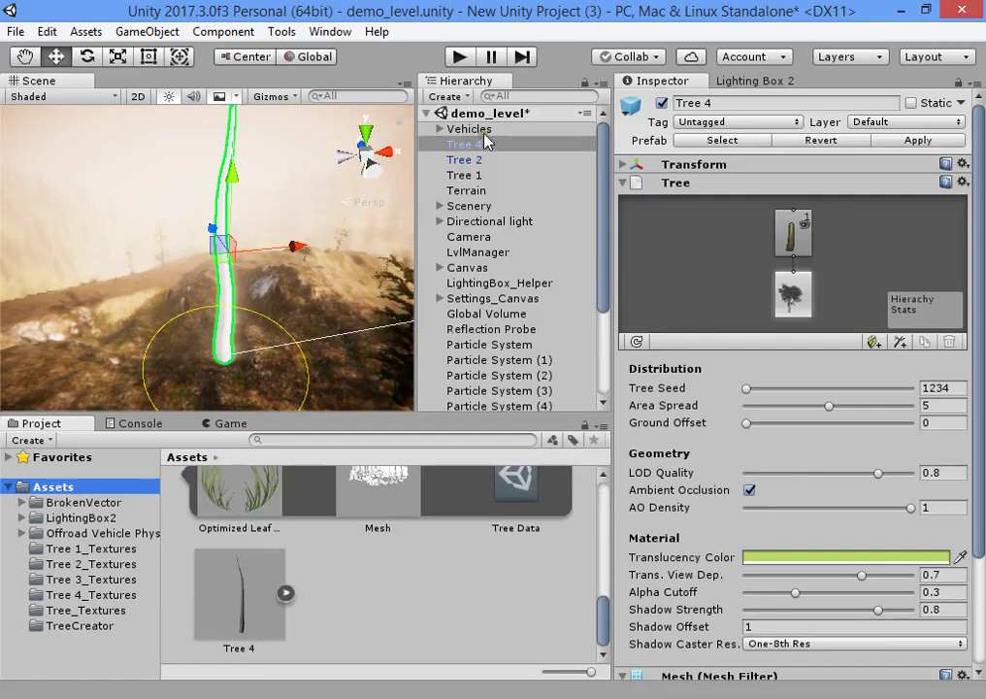
right_click_drag(296, 338, 315, 235)
scroll(791, 448, "down", 3)
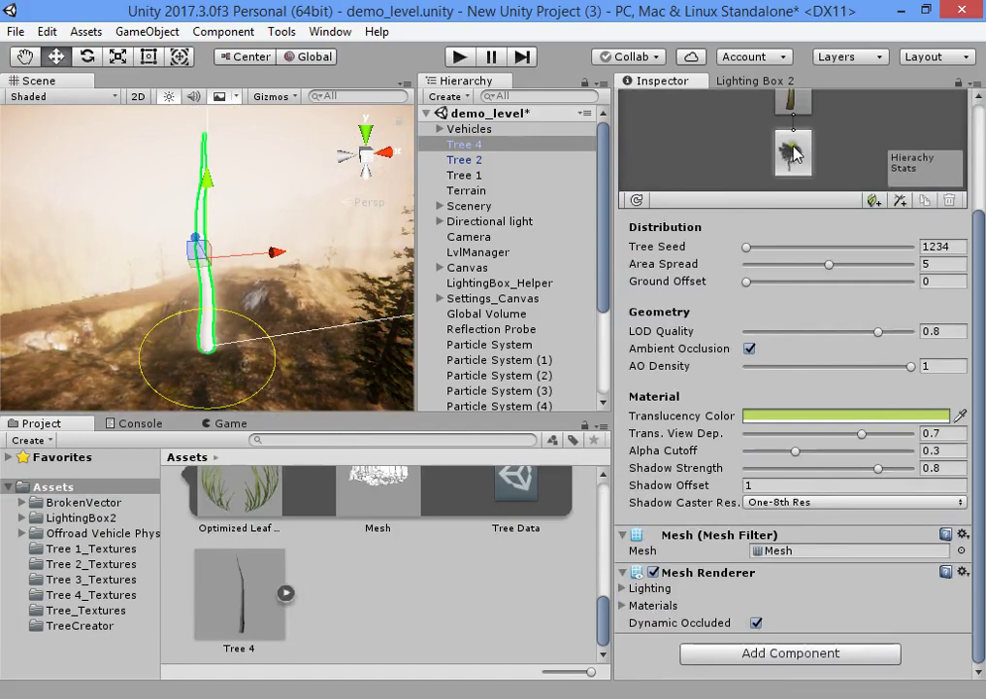
scroll(799, 242, "up", 3)
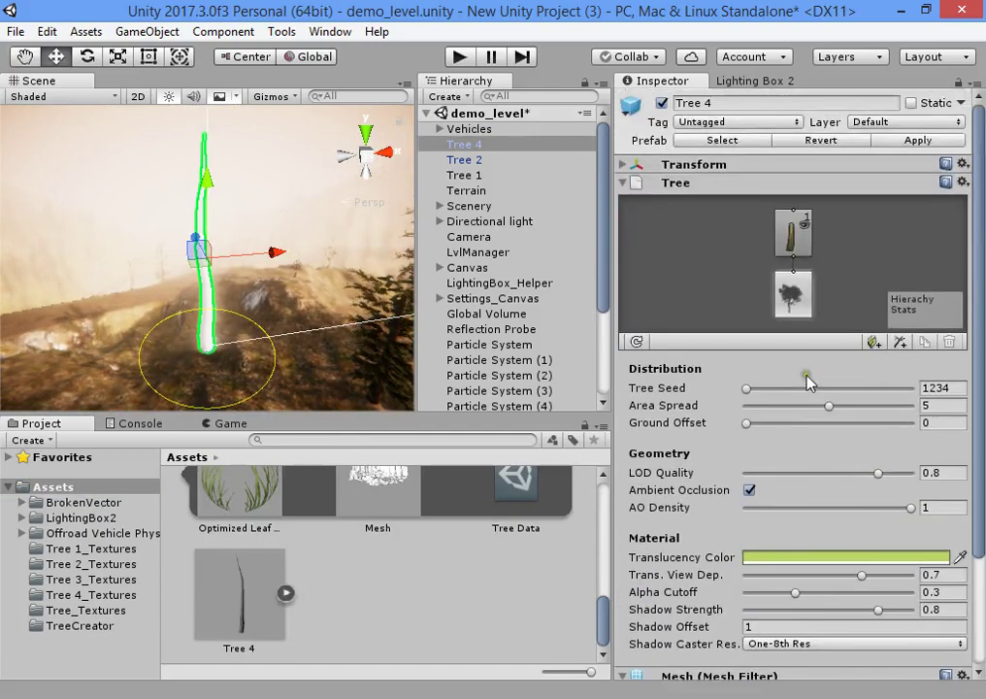
- Select the trunk branch group in the tree's hierarchy and bring the whole trunk into view
left_click(794, 238)
mouse_move(351, 268)
right_mouse_down()
mouse_move(264, 295)
mouse_move(350, 254)
right_mouse_up()
key("w")
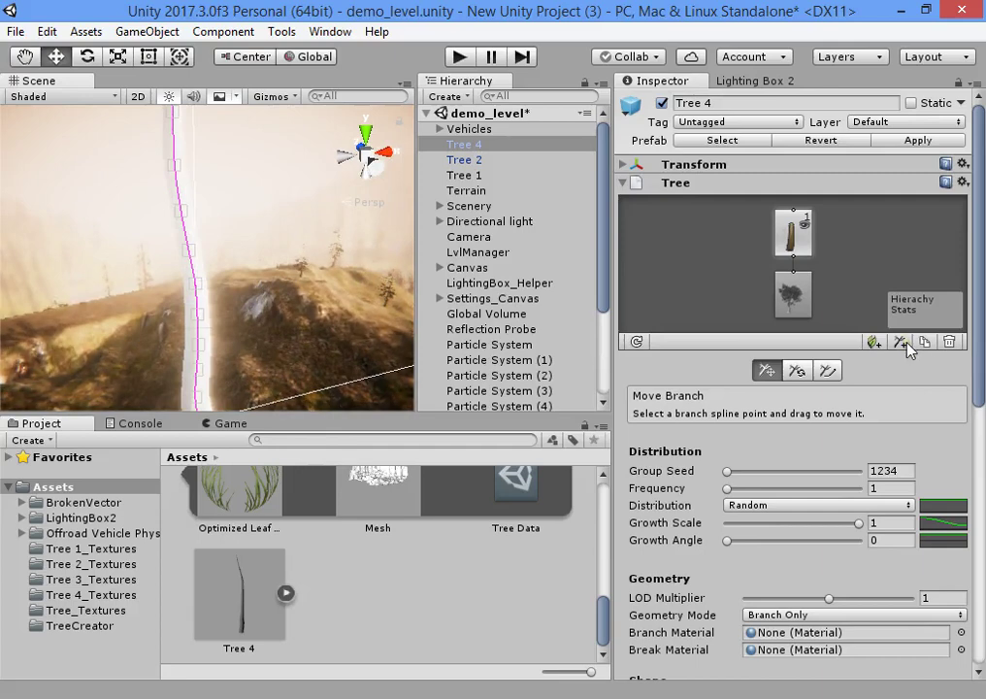
right_click_drag(258, 288, 230, 208)
left_click(793, 294)
left_click(793, 236)
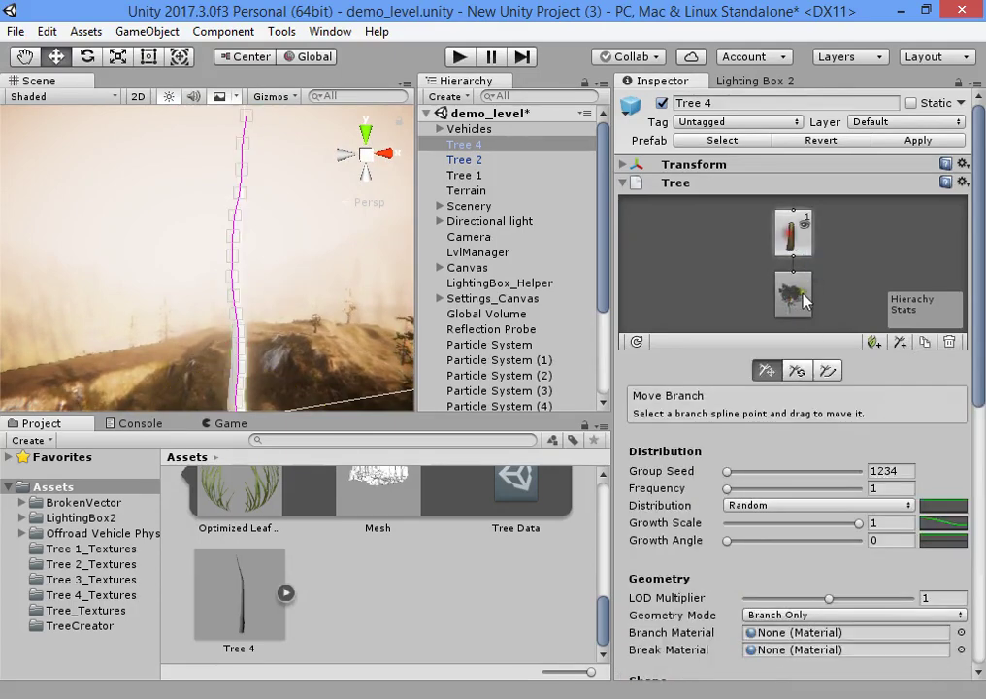
left_click(793, 287)
left_click(793, 240)
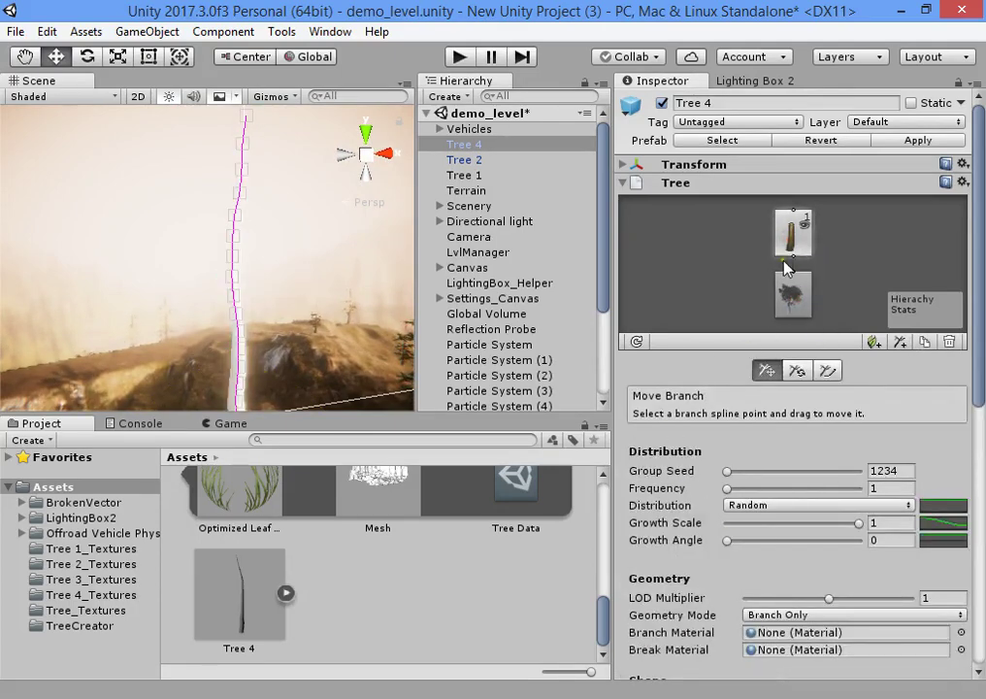
key("f")
right_click_drag(342, 270, 351, 231)
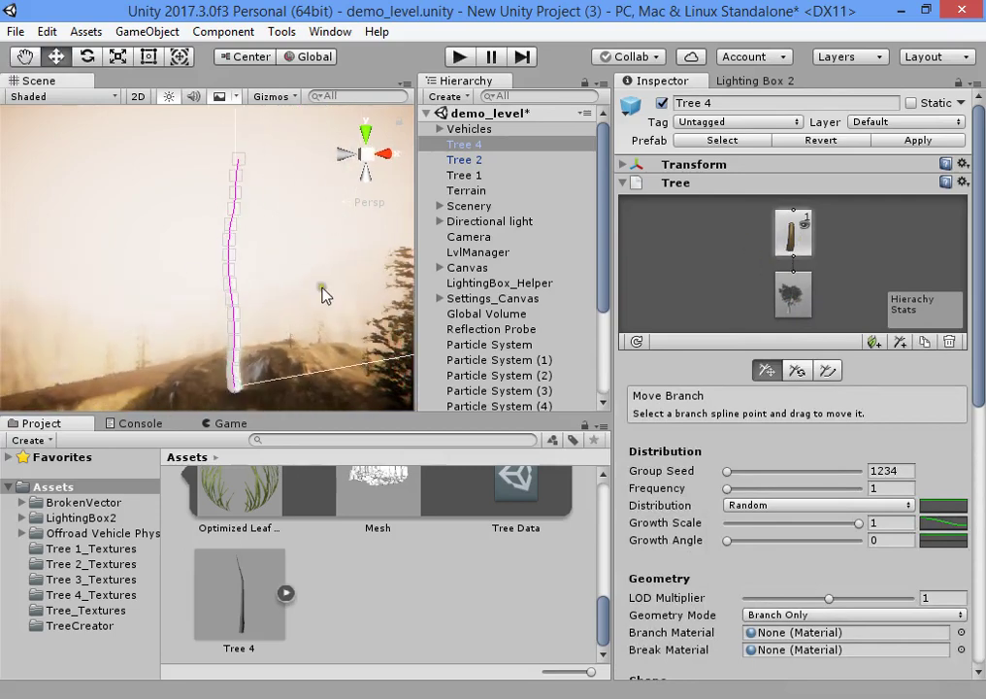
- Try out the trunk group's Frequency setting and return it to 1
scroll(779, 440, "down", 3)
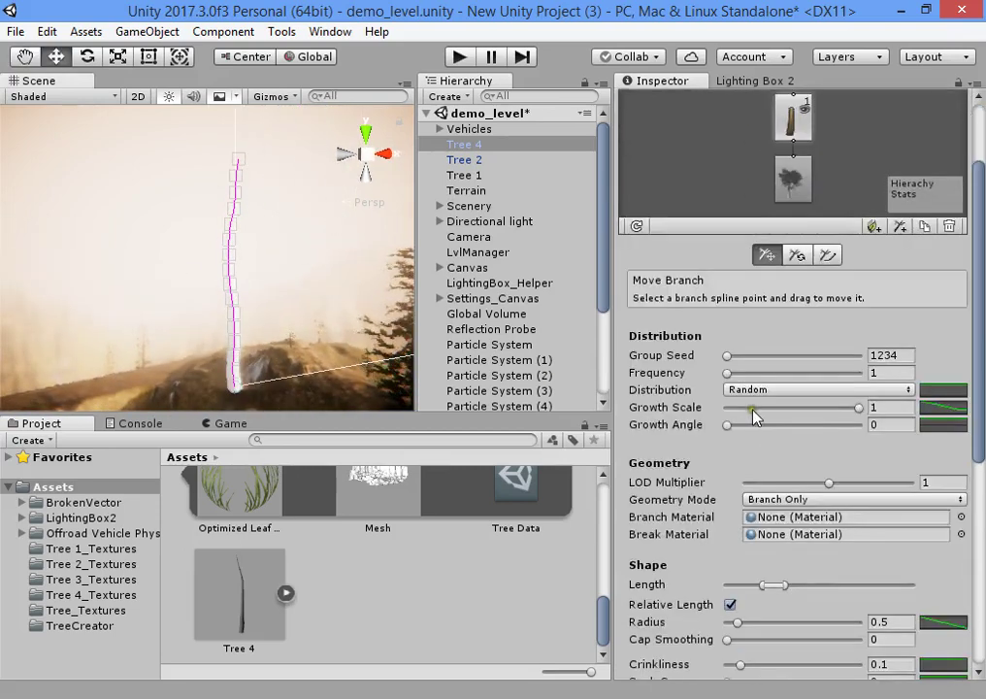
mouse_move(730, 378)
left_mouse_down()
mouse_move(835, 375)
mouse_move(711, 376)
left_mouse_up()
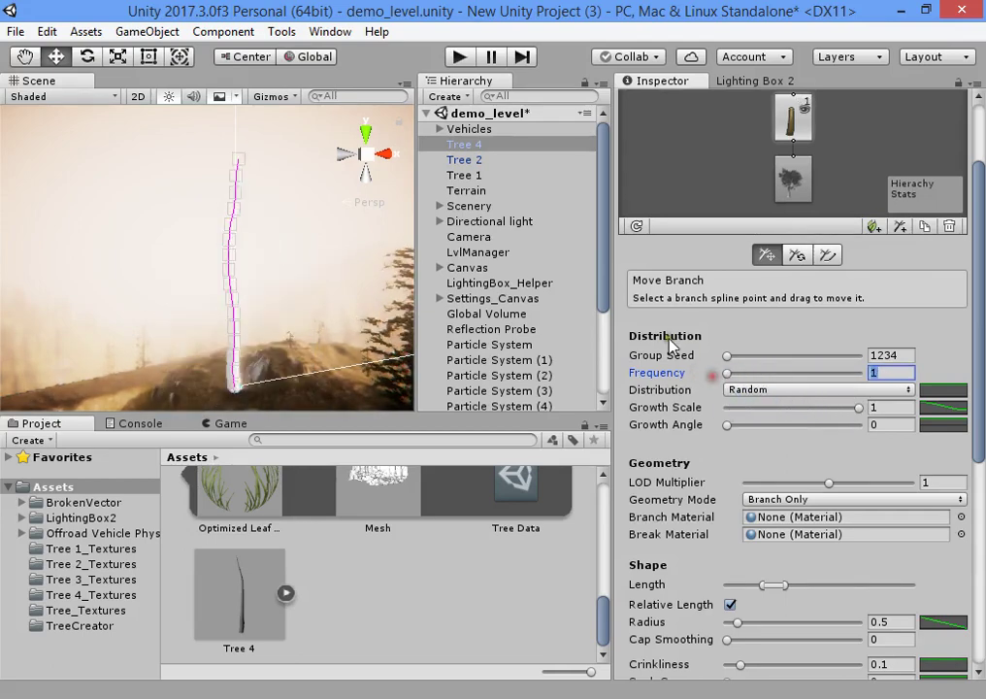
mouse_move(280, 269)
left_mouse_down("alt")
mouse_move(260, 293)
mouse_move(274, 287)
left_mouse_up("alt")
- Switch the trunk group's Geometry Mode to Fronds Only
scroll(713, 346, "down", 3)
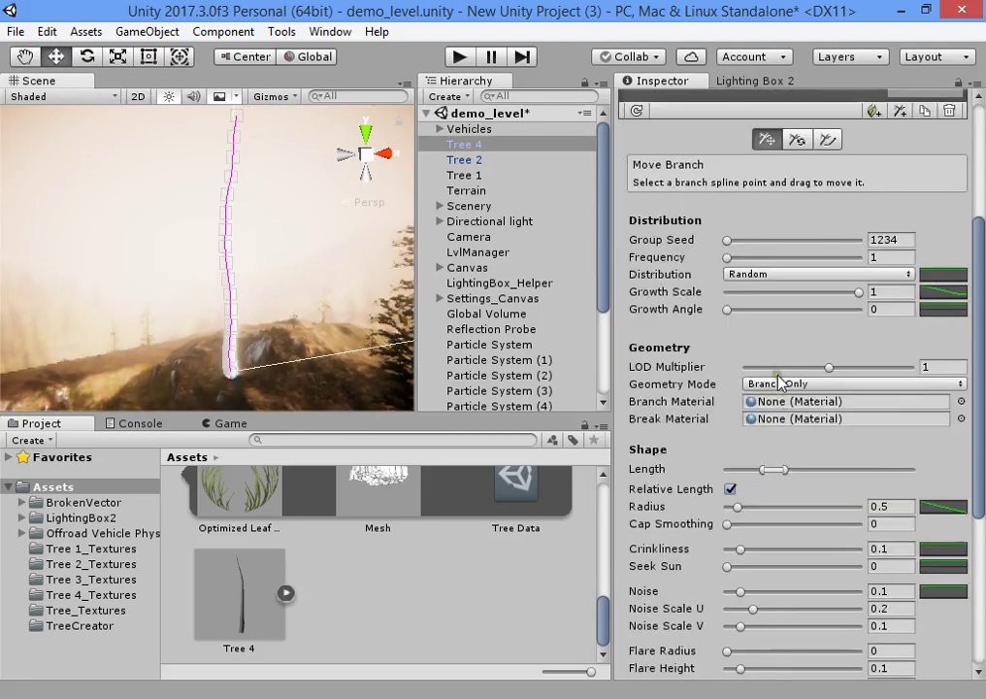
left_click(771, 384)
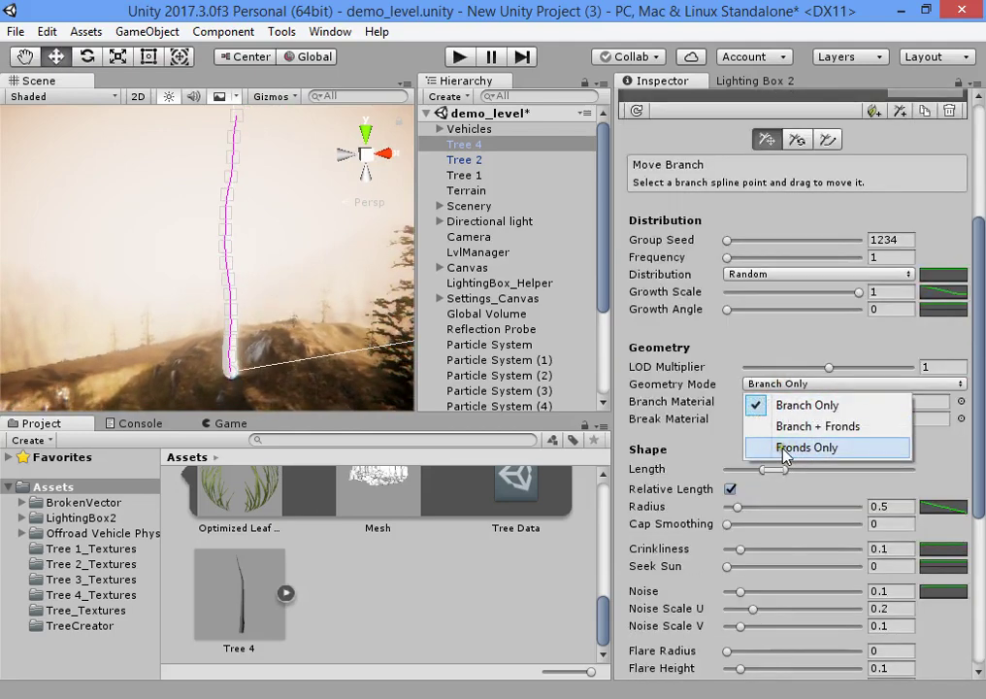
left_click(784, 447)
- Turn off the Scene view's visual effects and inspect the trunk geometry from another angle
left_click_drag(279, 310, 367, 311, "alt")
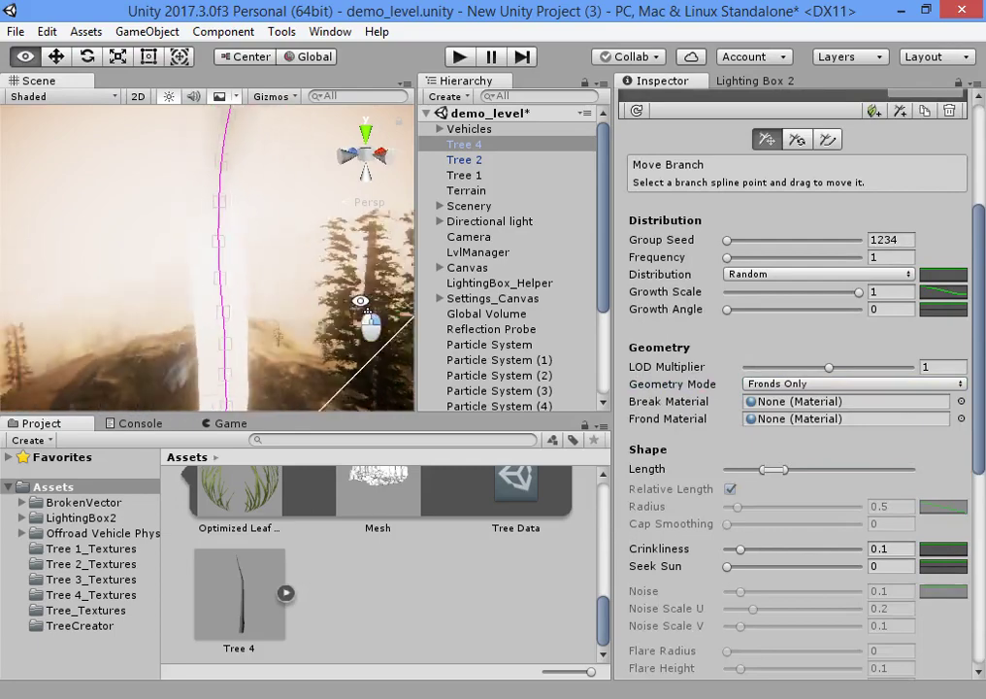
left_click(218, 96)
left_click_drag(206, 198, 264, 184, "alt")
- Switch the trunk group's Geometry Mode to Branch Only and view the trunk from around it
left_click(769, 385)
left_click(768, 402)
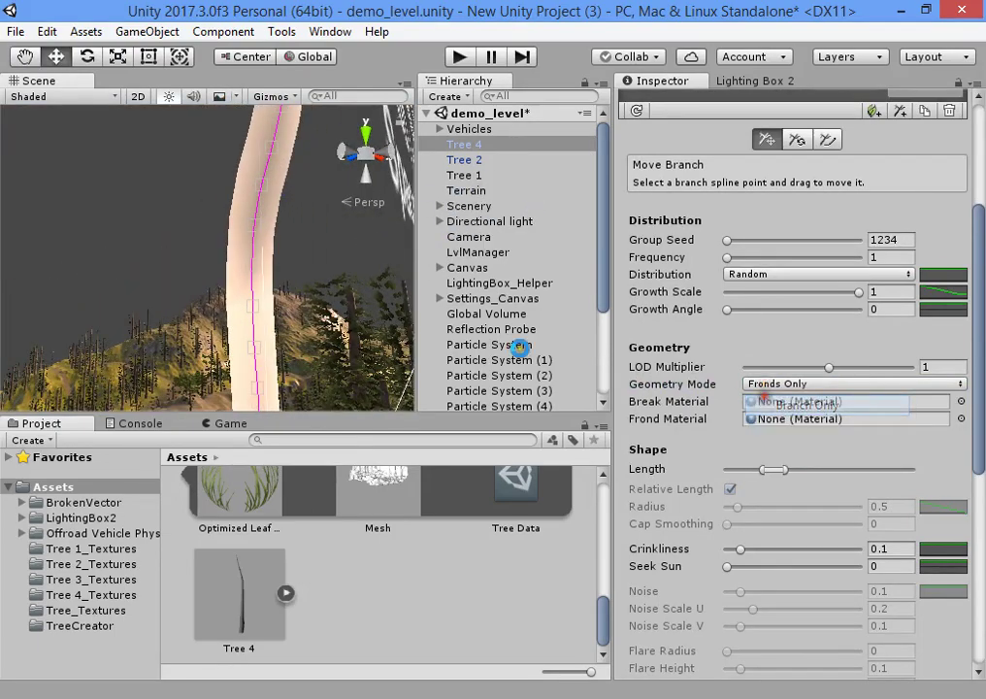
left_click_drag(238, 281, 534, 296, "alt")
- Set the trunk group's Geometry Mode to Fronds Only with a Frequency of 1
left_click(795, 384)
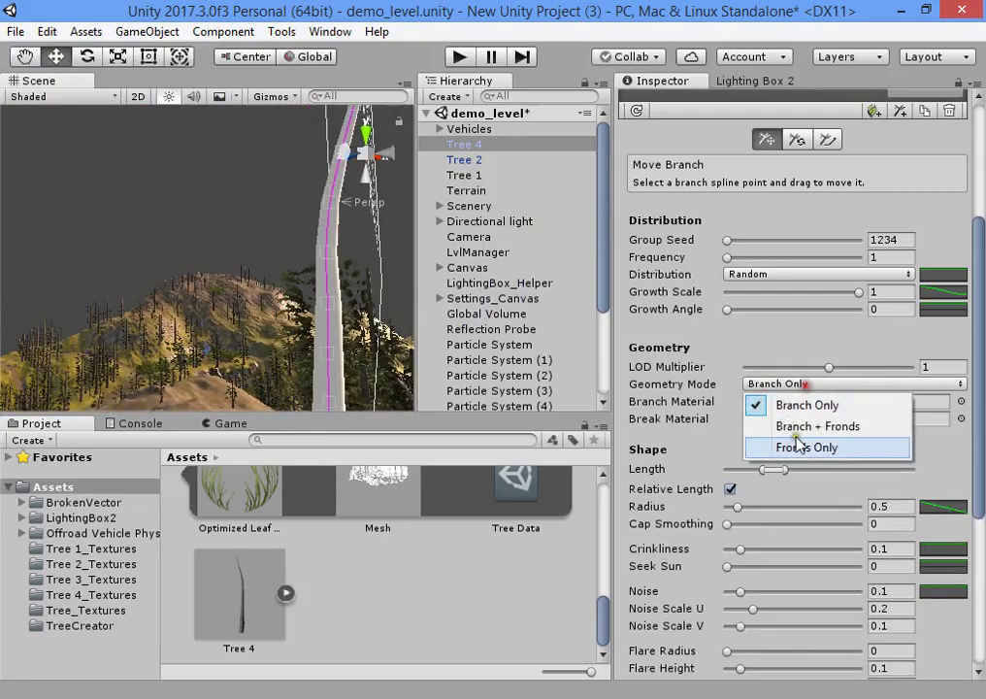
left_click(796, 448)
left_click_drag(340, 303, 963, 339, "alt")
left_click_drag(730, 258, 695, 260)
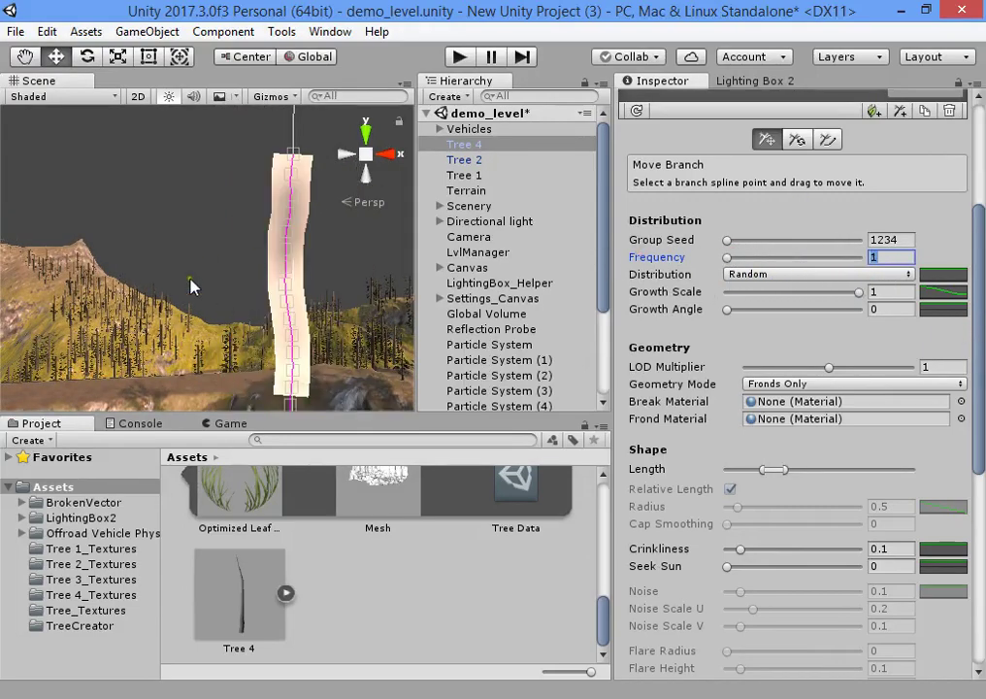
- Search the project assets for grass and assign the GrassAlbedoAlpha material as the branch group's Frond Material
scroll(326, 551, "up", 5)
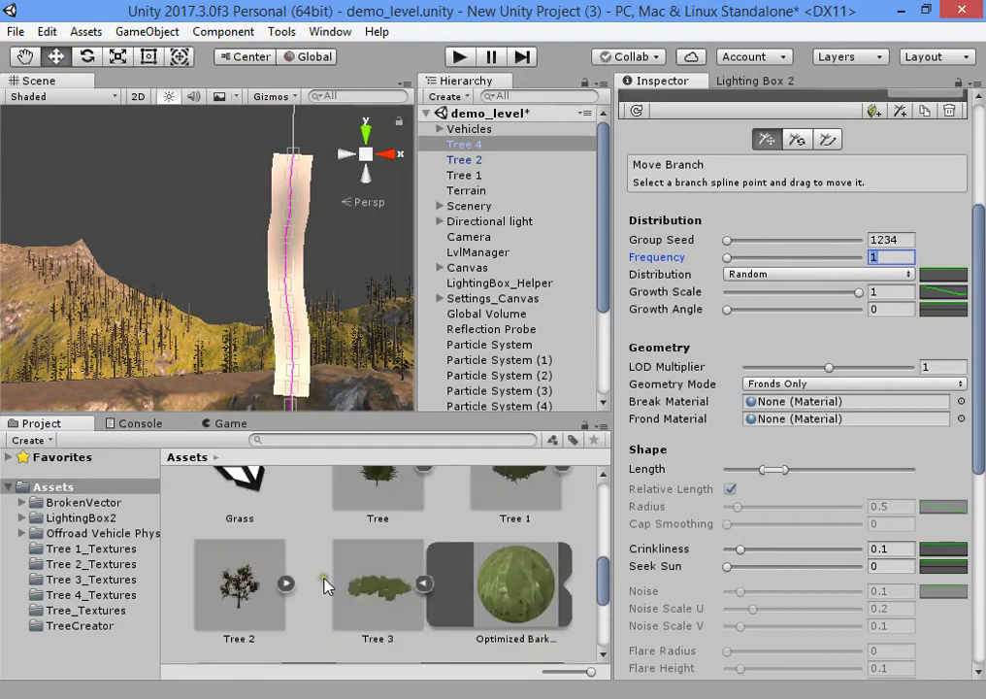
scroll(326, 577, "down", 3)
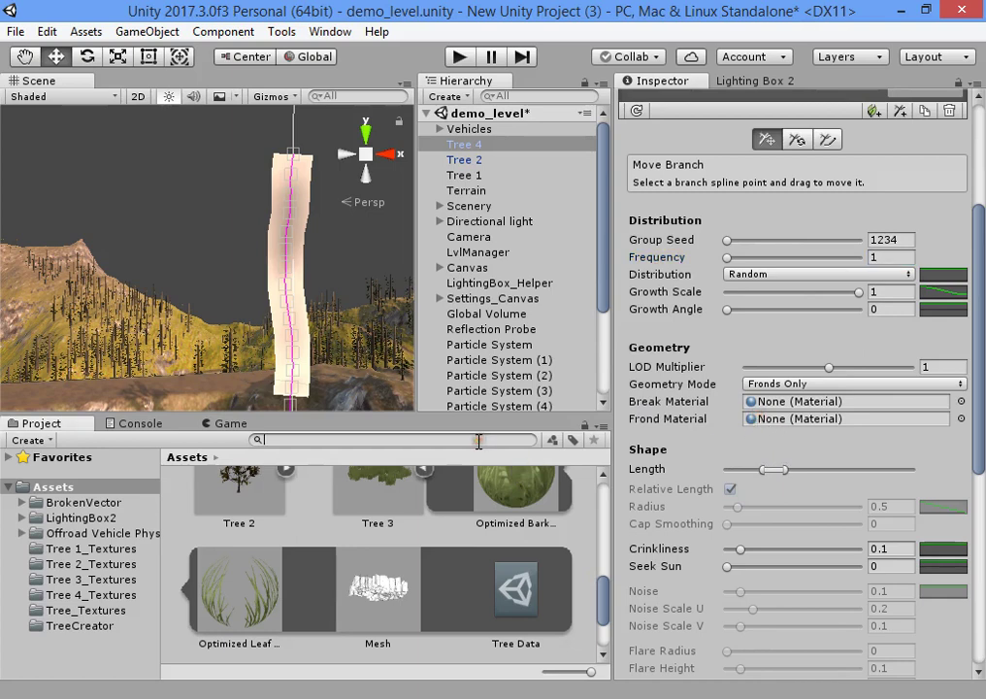
type("grass")
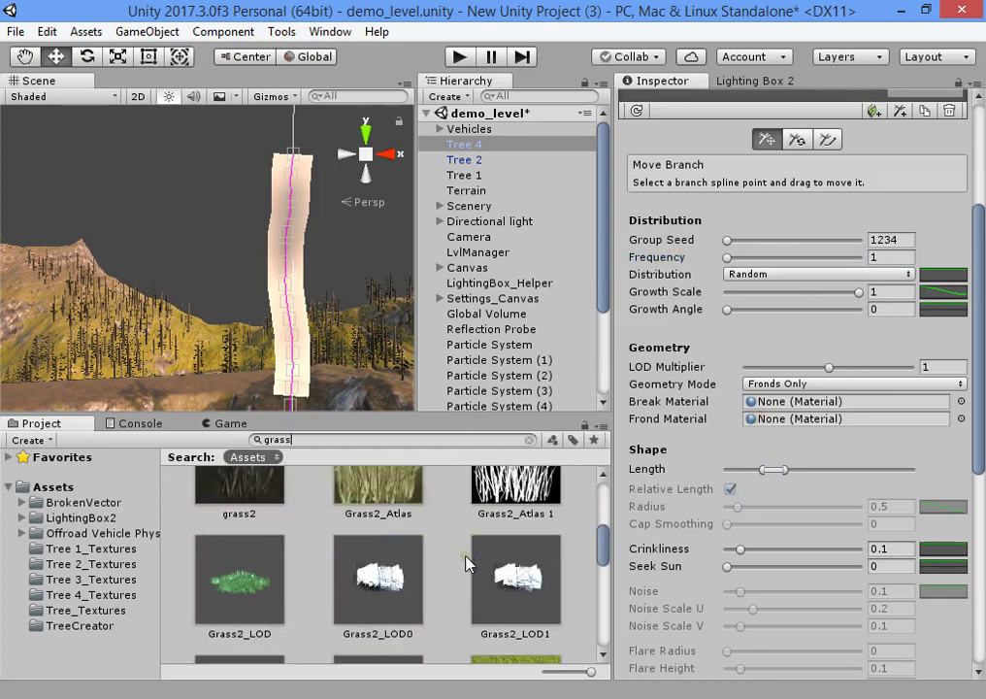
scroll(388, 558, "down", 3)
scroll(583, 388, "down", 3)
left_click_drag(753, 421, 754, 423)
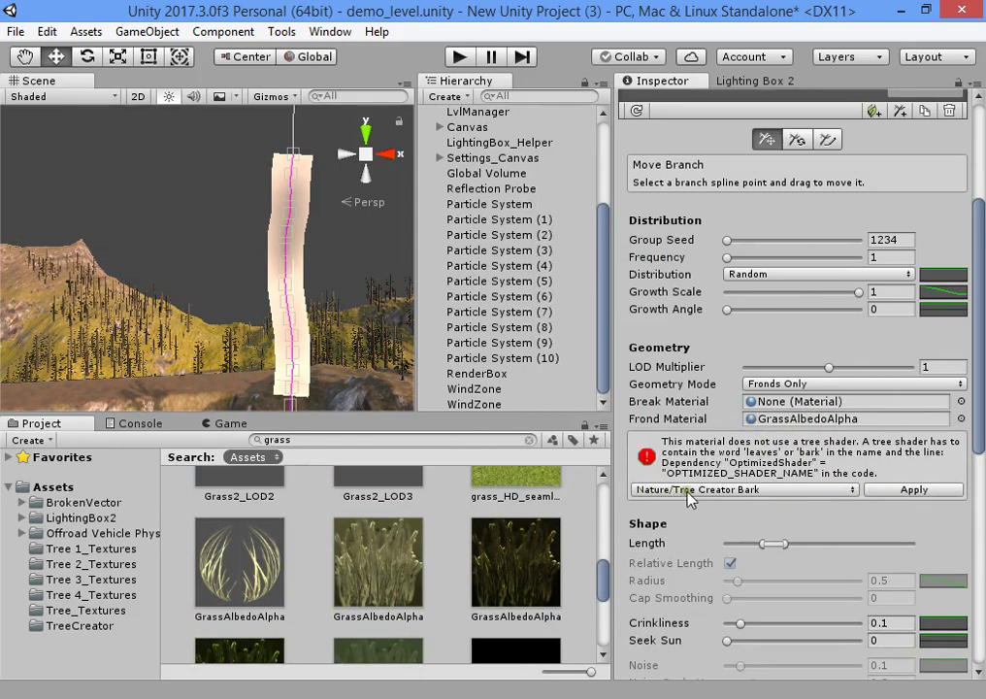
- Apply the Nature/Tree Creator Bark shader to the frond material and inspect the grass blades up close
left_click(895, 490)
key("w")
right_click_drag(296, 346, 324, 347)
key("s")
key("w")
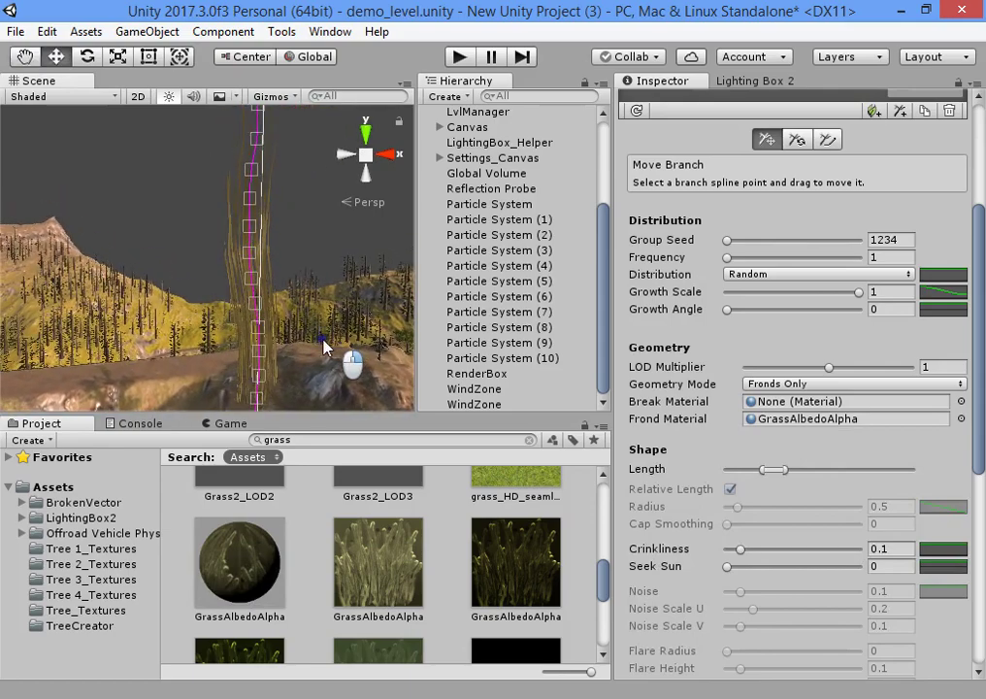
- Slightly reduce the upper limit of the branch group's Length range and set Frond Width to 4.4
scroll(663, 331, "down", 3)
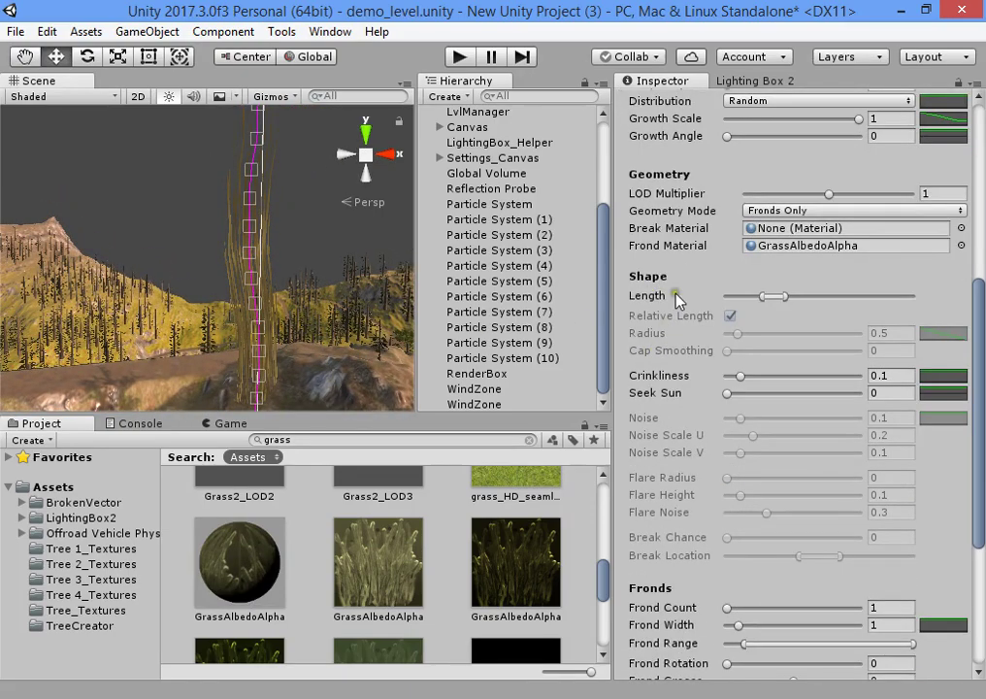
mouse_move(786, 297)
left_mouse_down()
mouse_move(856, 299)
mouse_move(767, 299)
mouse_move(792, 303)
mouse_move(782, 309)
left_mouse_up()
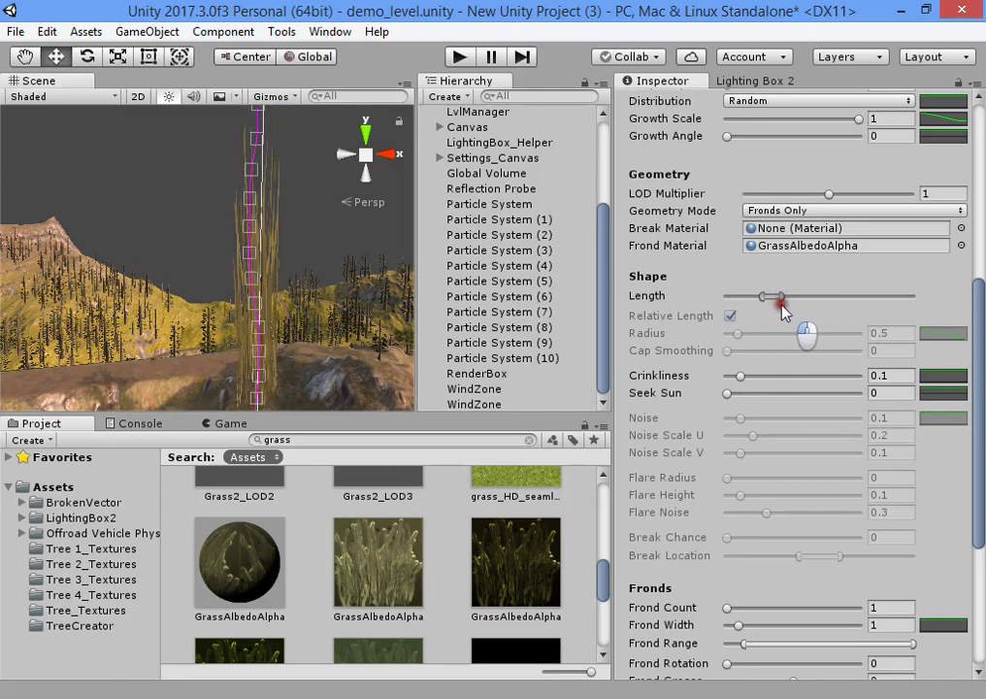
scroll(719, 573, "down", 5)
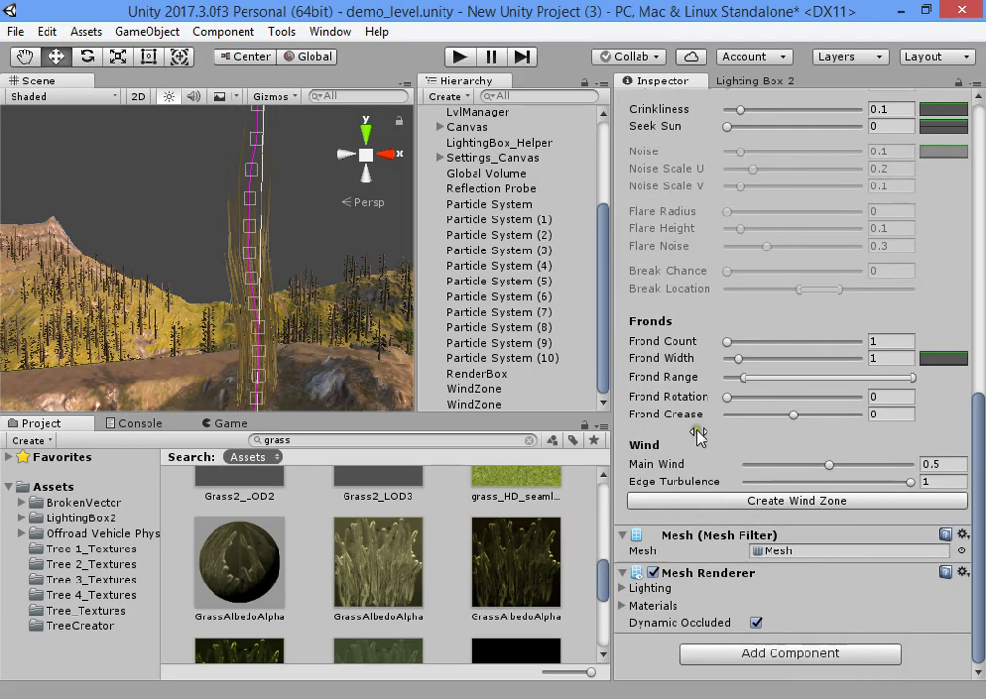
left_click_drag(739, 359, 785, 360)
mouse_move(345, 362)
left_mouse_down("alt")
mouse_move(264, 282)
mouse_move(219, 281)
mouse_move(278, 302)
mouse_move(351, 358)
left_mouse_up("alt")
key("w")
right_click_drag(352, 356, 395, 373)
left_click_drag(394, 373, 272, 243, "alt")
- Select the tree root node and raise Tree 4 above the ground in the scene
scroll(713, 222, "up", 15)
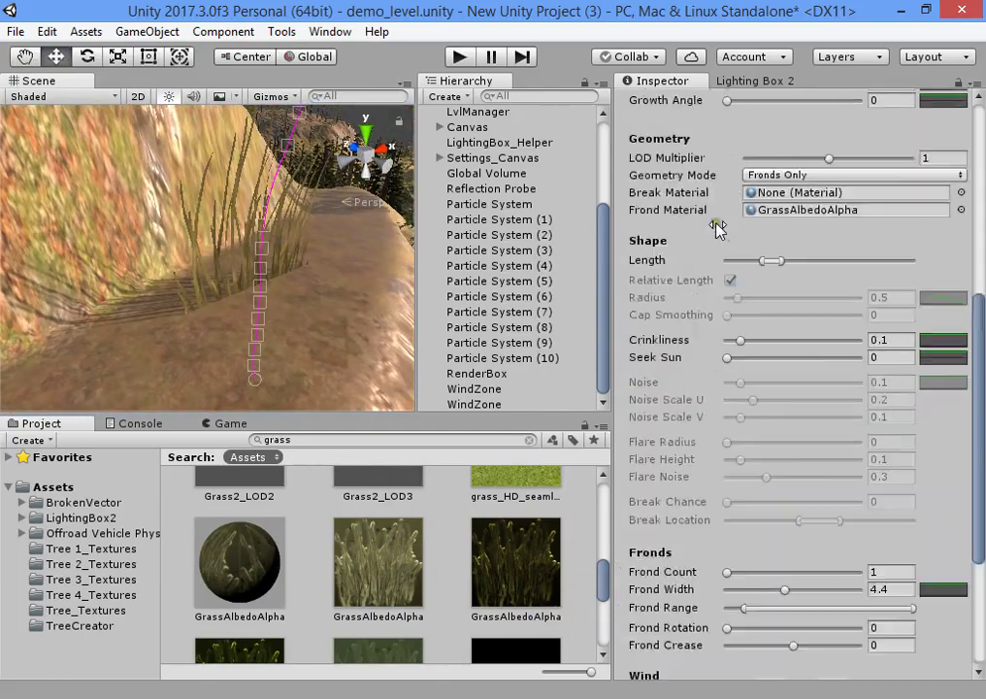
left_click(788, 301)
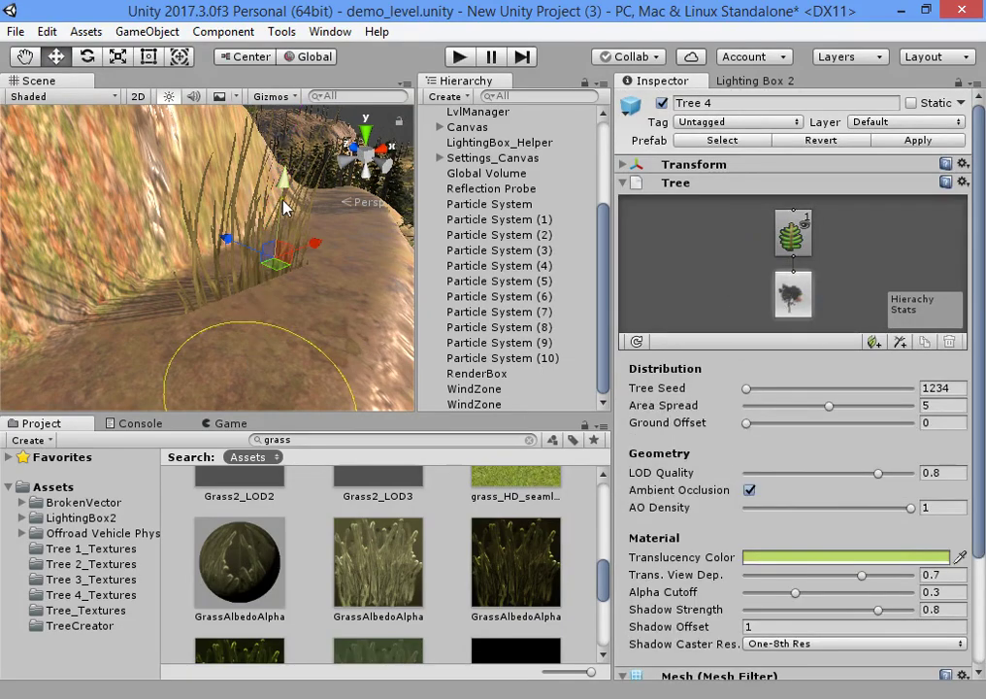
left_click_drag(284, 208, 262, 84)
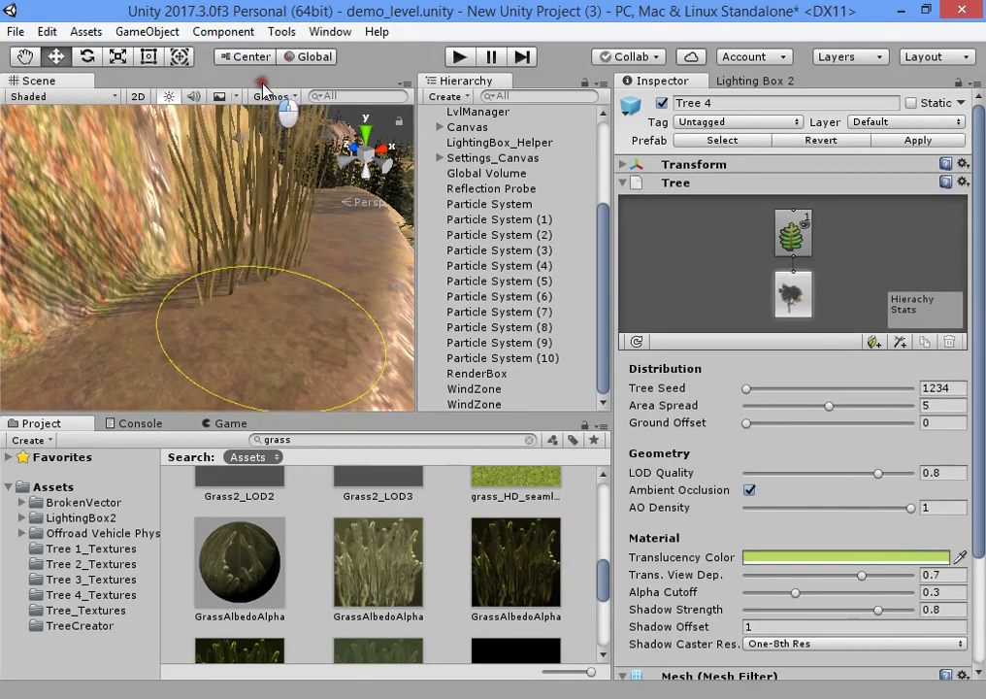
left_click_drag(238, 221, 268, 262, "alt")
- Select the branch group again and set its Frond Width to 6.42
left_click(793, 236)
scroll(765, 460, "down", 6)
scroll(765, 460, "down", 8)
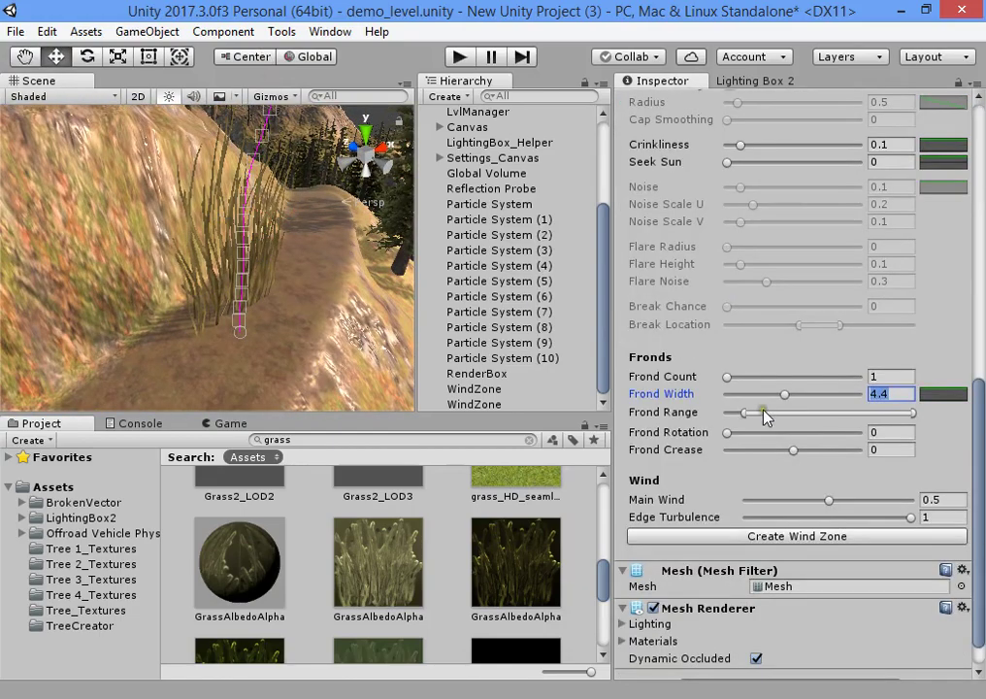
left_click_drag(788, 400, 811, 396)
scroll(748, 335, "up", 9)
scroll(722, 326, "down", 9)
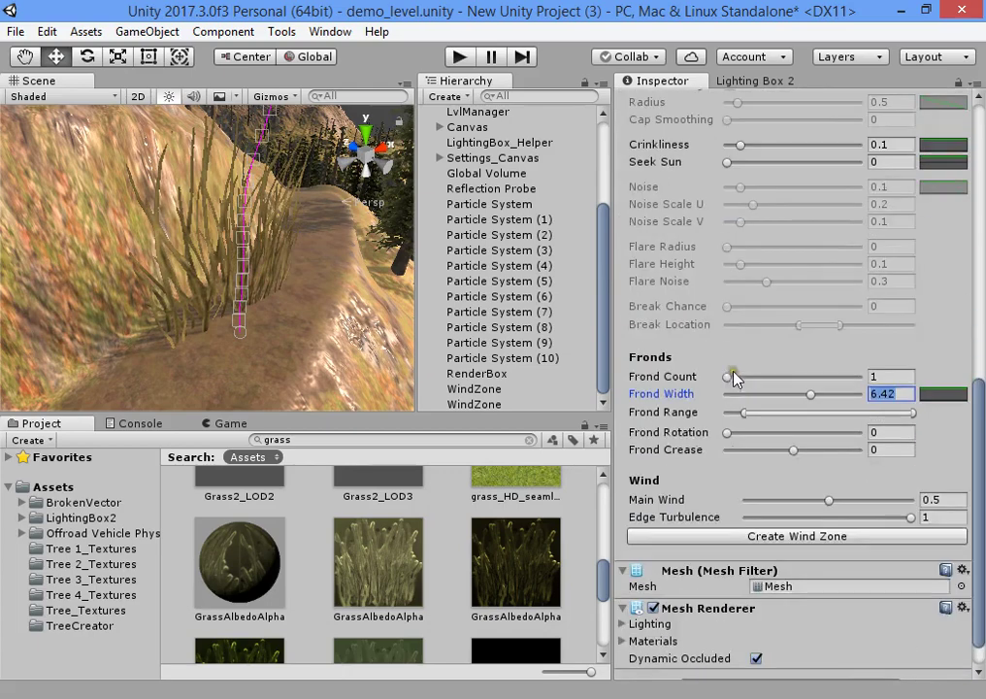
- Try a lower Growth Scale on the branch group, restore it to 1, and open the Distribution curve
scroll(754, 481, "up", 14)
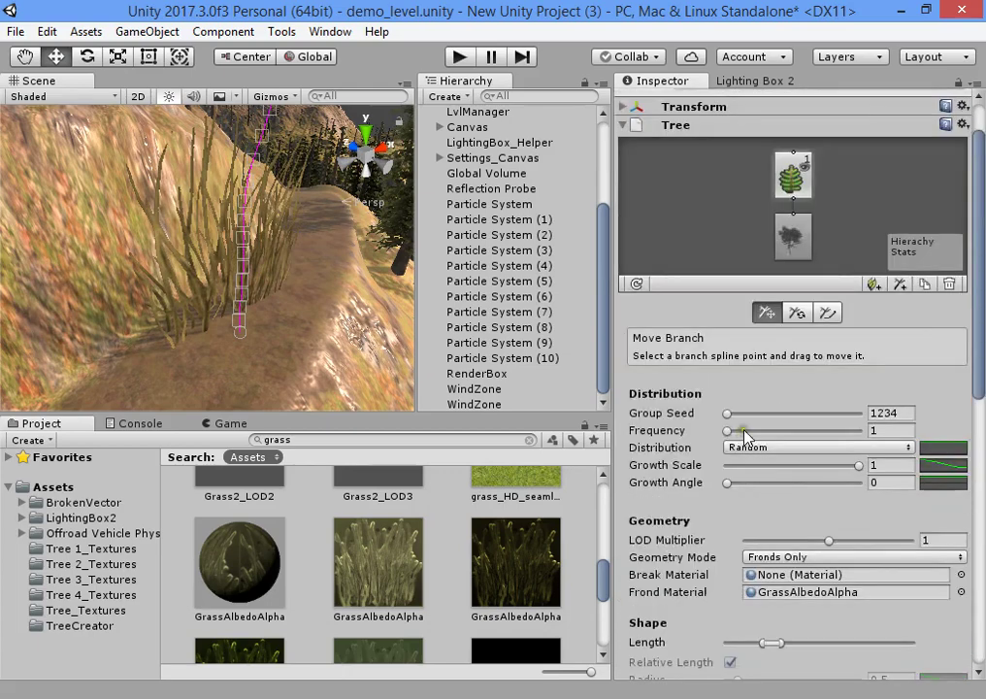
scroll(767, 413, "down", 3)
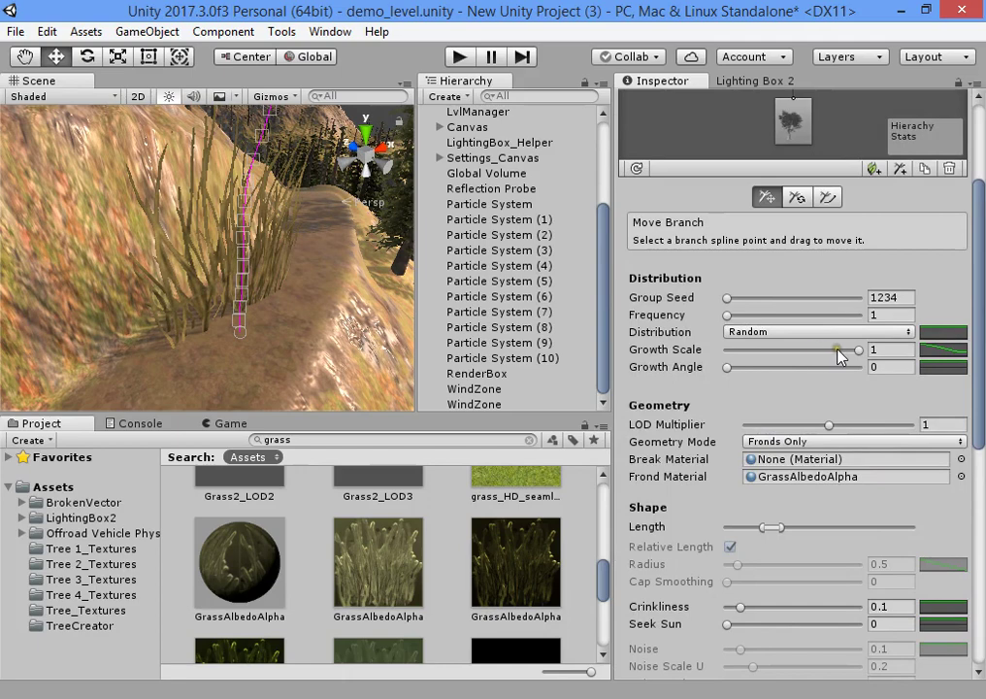
left_click_drag(839, 353, 809, 350)
type("1")
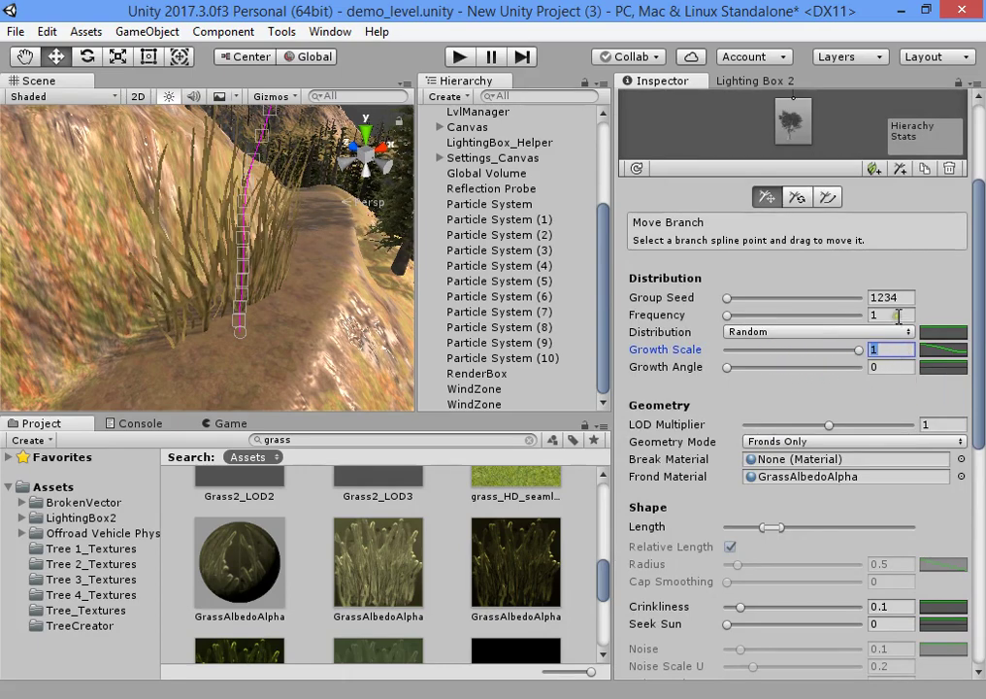
left_click(930, 337)
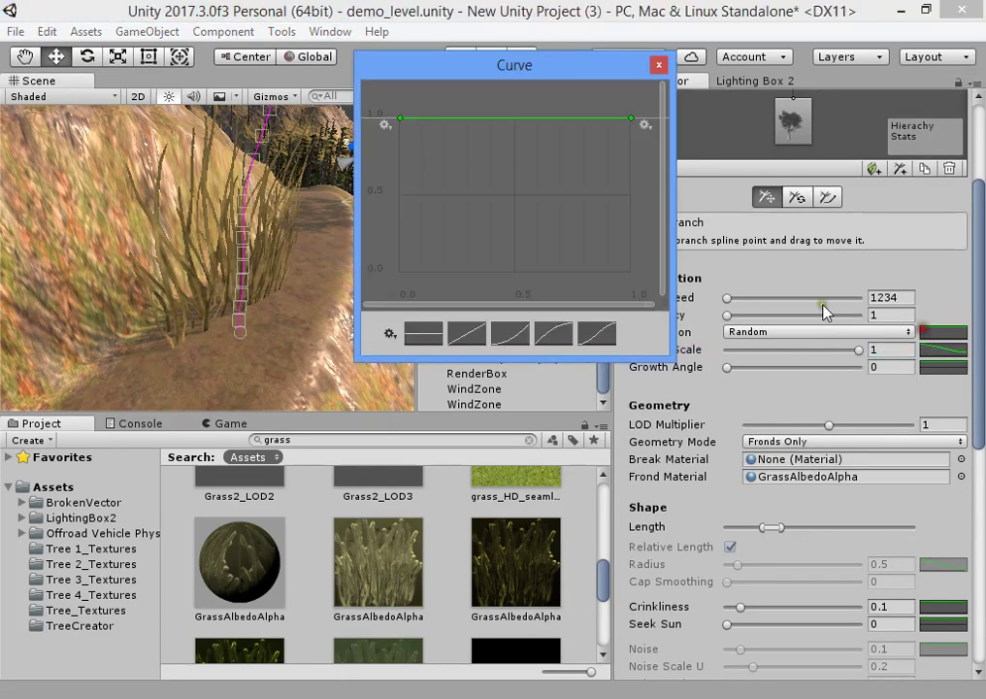
mouse_move(525, 119)
left_mouse_down()
mouse_move(518, 179)
mouse_move(516, 101)
left_mouse_up()
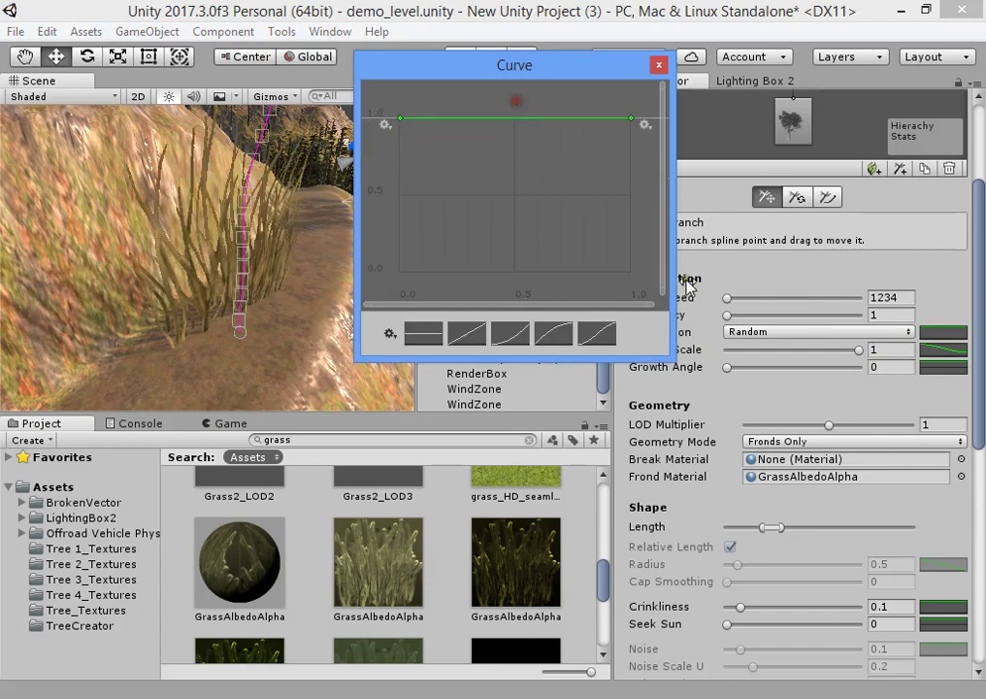
- Shift the branch group's Length range close to its minimum and set Frond Width to 2.12
left_click_drag(980, 413, 965, 517)
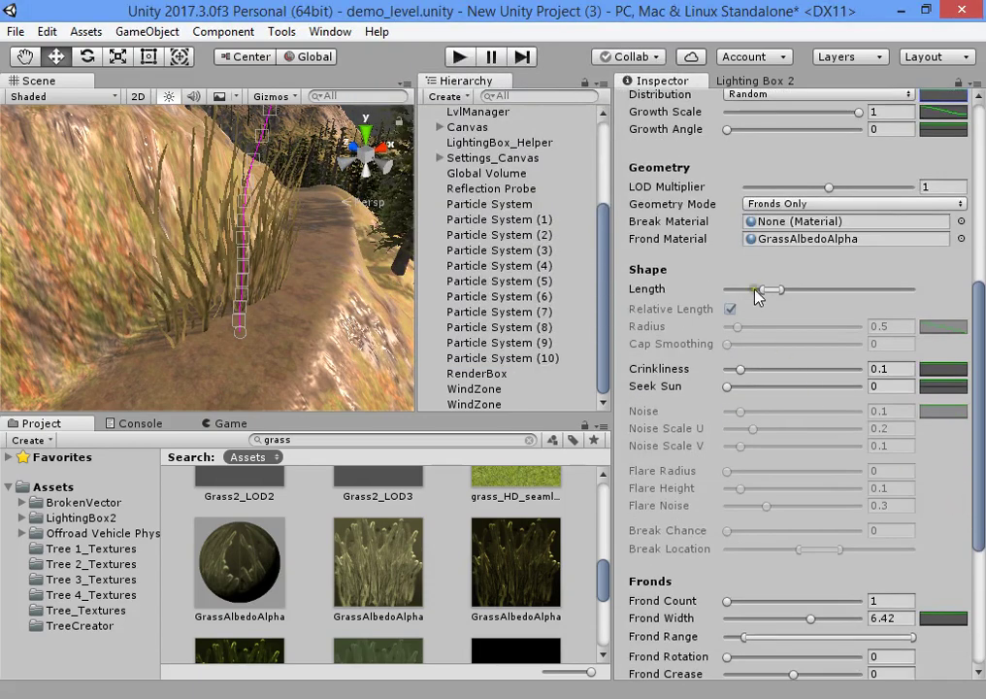
left_click_drag(767, 295, 739, 304)
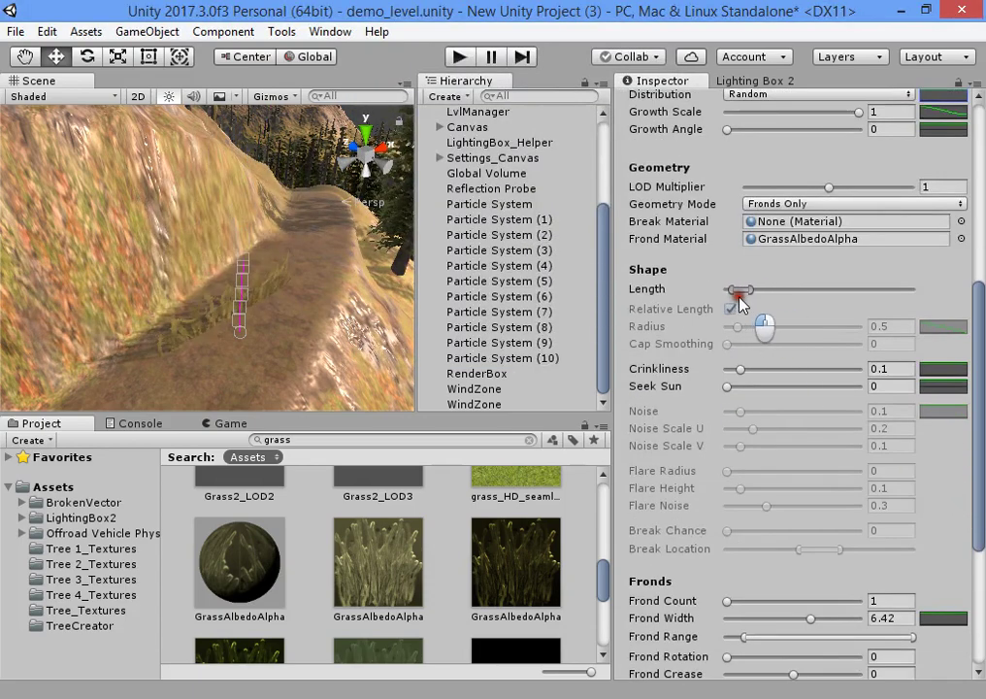
right_click_drag(229, 325, 321, 339)
scroll(734, 457, "down", 4)
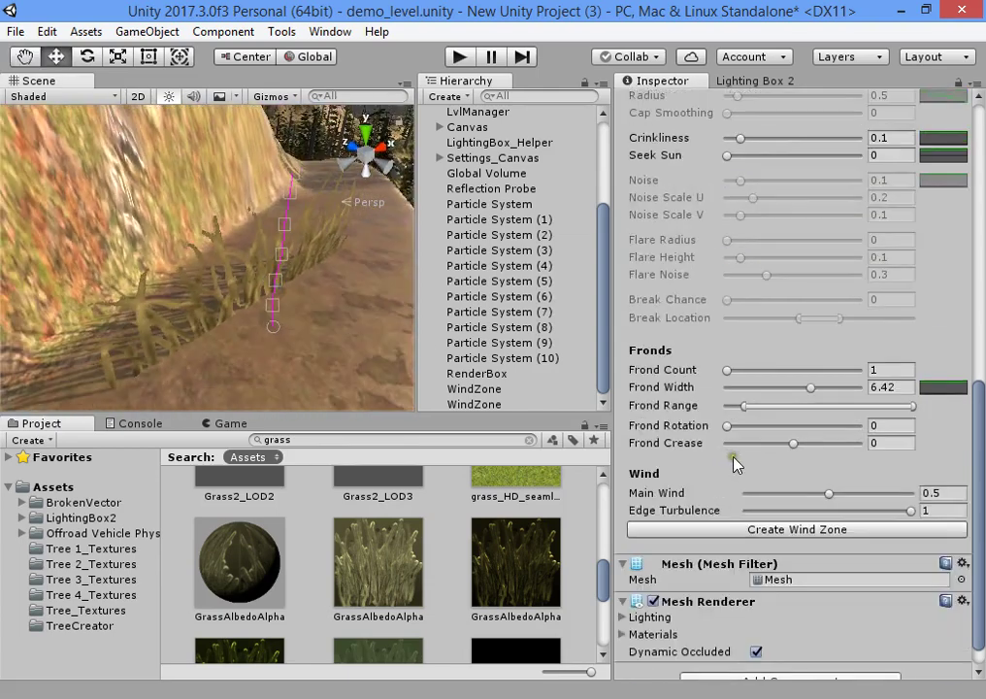
left_click_drag(809, 389, 758, 389)
left_click_drag(291, 291, 222, 249, "alt")
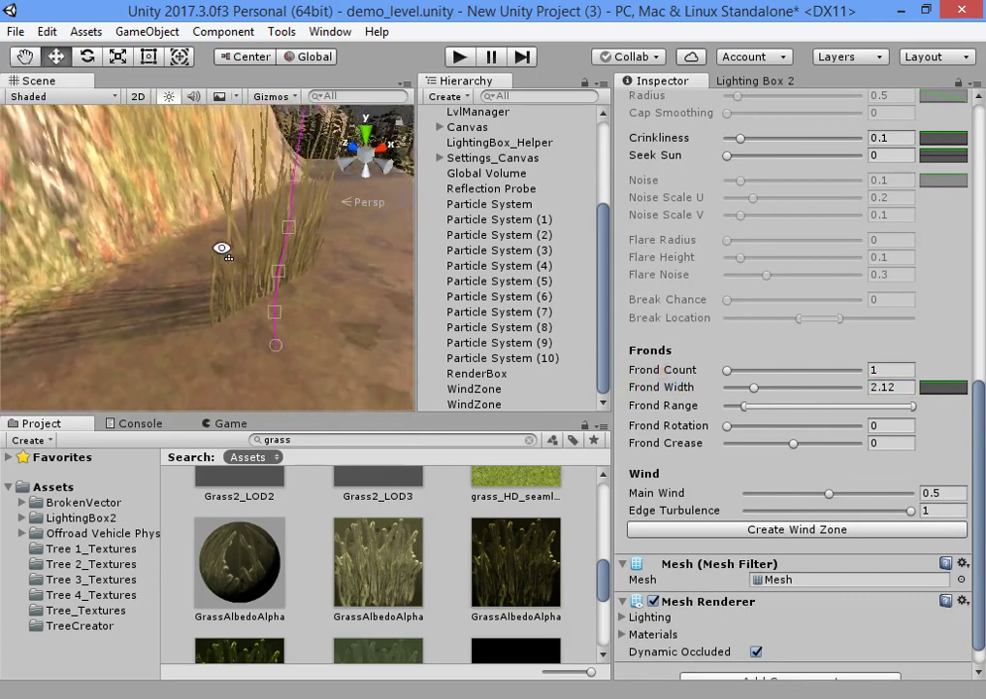
- Try a Frond Count of 2 with a Frond Rotation of 0.095, then restore them to 1 and 0
left_click_drag(726, 376, 689, 366)
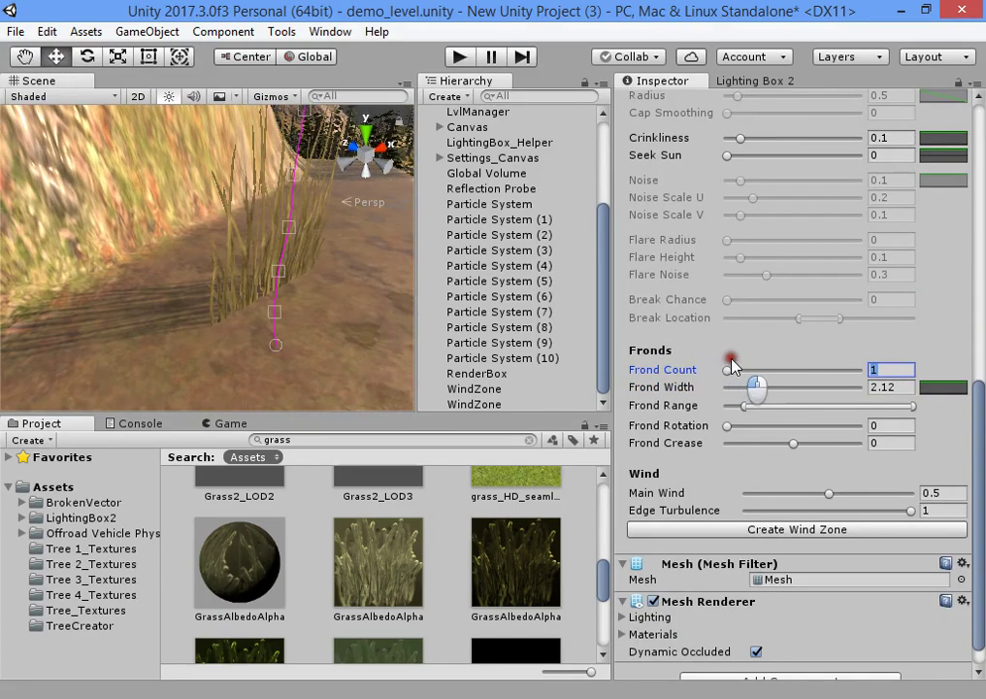
left_click(732, 366)
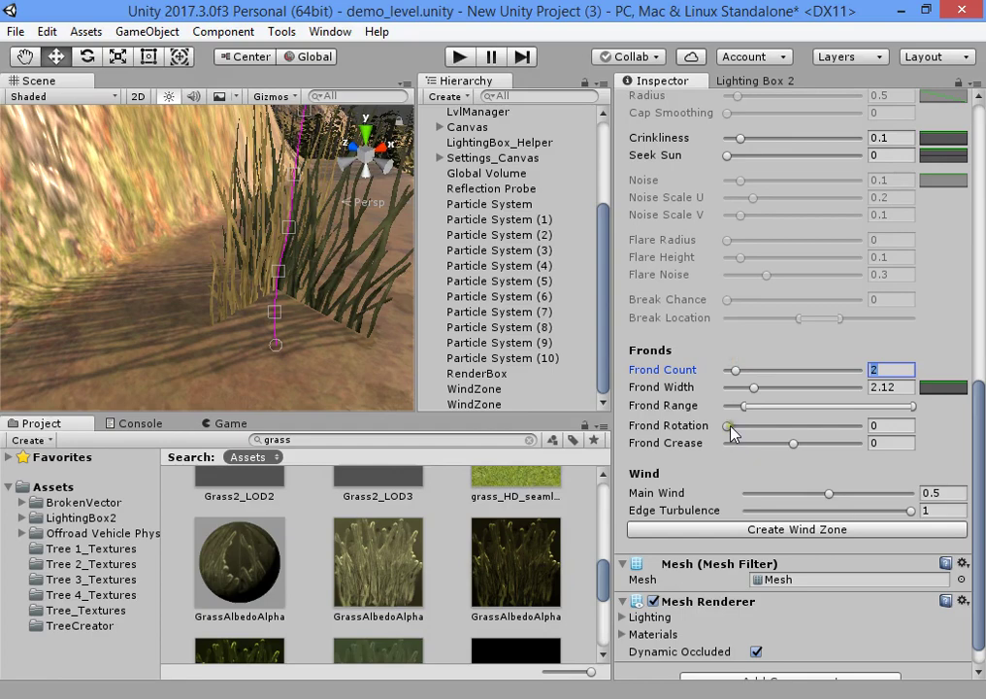
mouse_move(731, 427)
left_mouse_down()
mouse_move(781, 425)
mouse_move(742, 422)
left_mouse_up()
left_click_drag(736, 375, 727, 373)
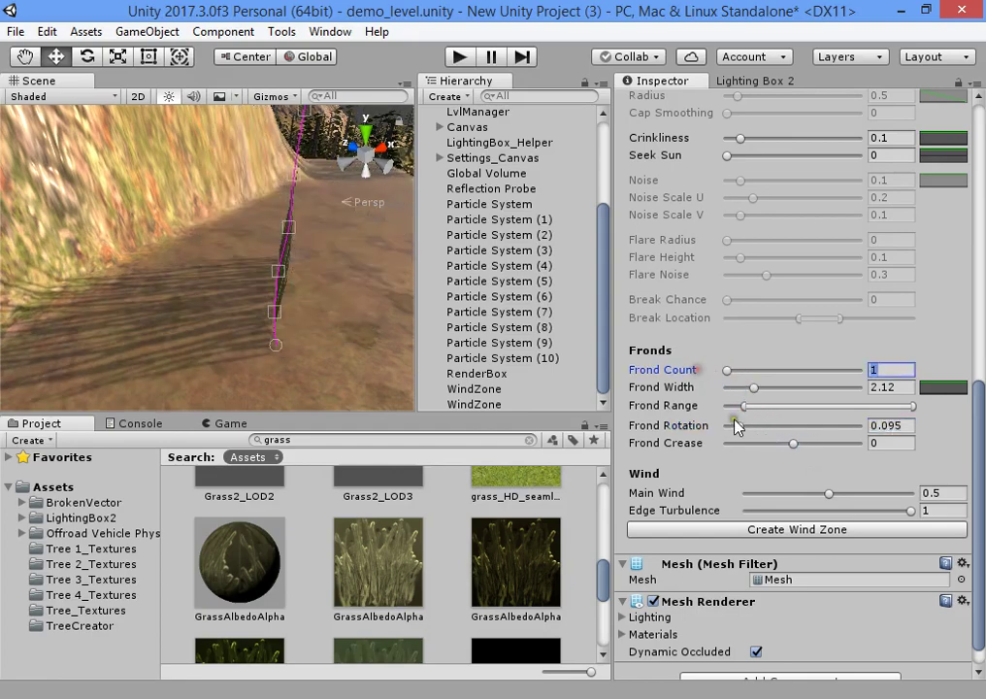
mouse_move(738, 426)
left_mouse_down()
mouse_move(759, 429)
mouse_move(749, 441)
mouse_move(730, 437)
left_mouse_up()
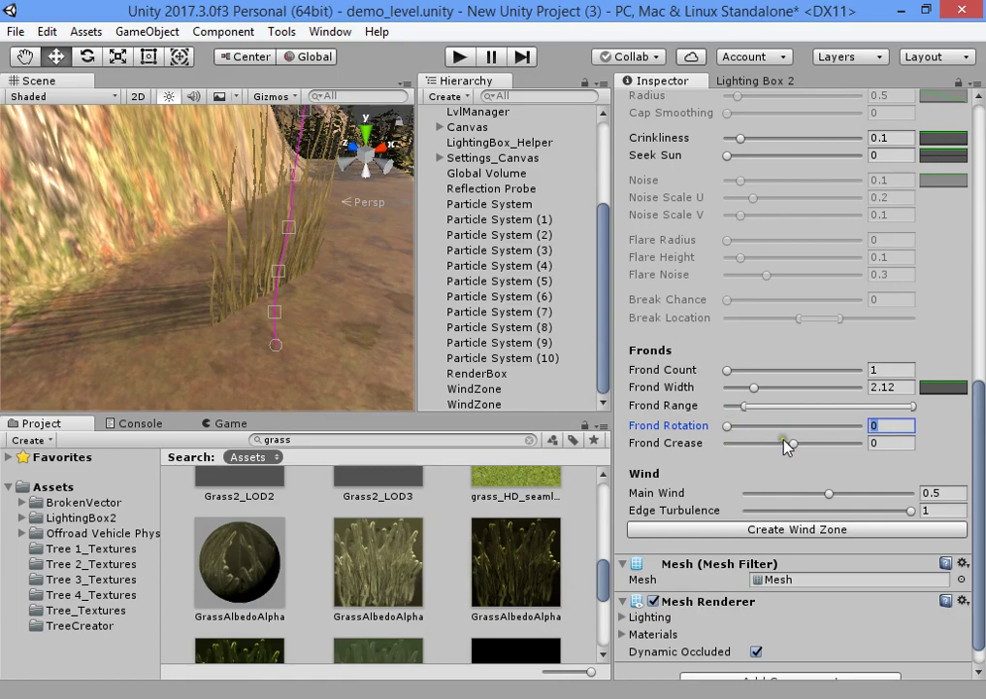
- Set the branch group's Frond Crease to -0.33 and its Frond Count to 2
mouse_move(786, 447)
left_mouse_down()
mouse_move(741, 444)
mouse_move(827, 443)
mouse_move(774, 446)
left_mouse_up()
left_click_drag(730, 373, 738, 377)
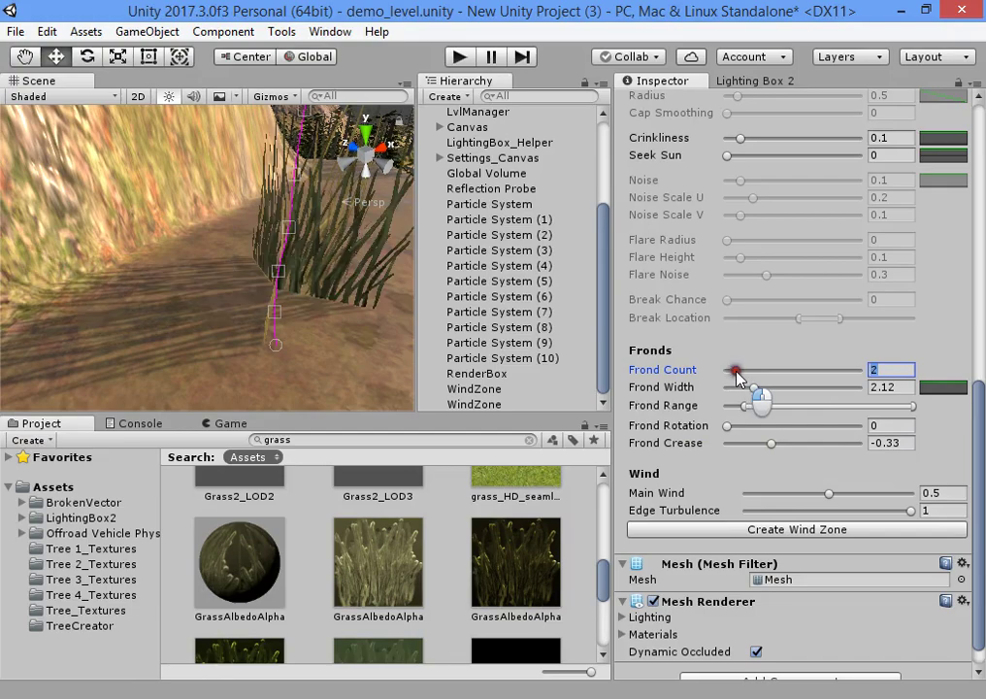
left_click_drag(298, 293, 260, 271, "alt")
- Select the tree root node and increase its Area Spread to 10
scroll(715, 347, "up", 12)
left_click(791, 242)
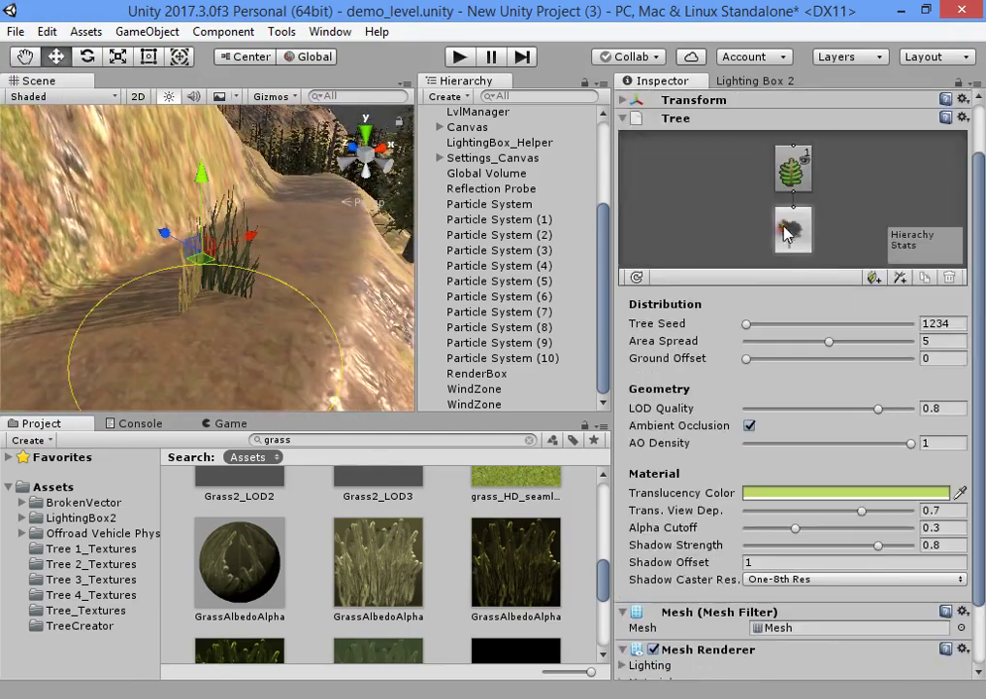
scroll(764, 393, "down", 2)
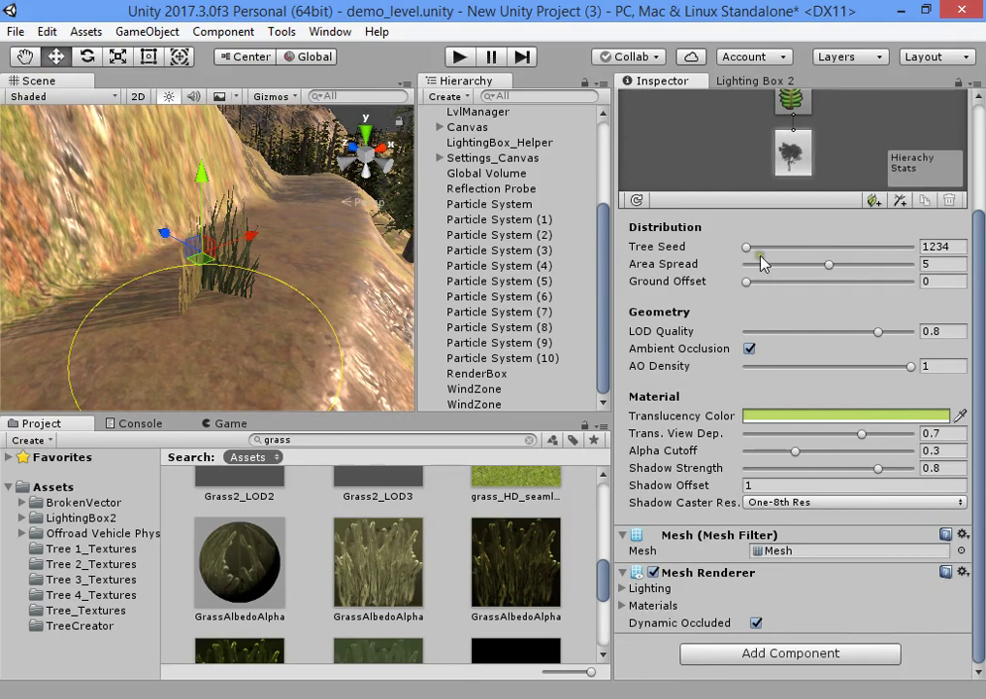
left_click_drag(829, 264, 864, 269)
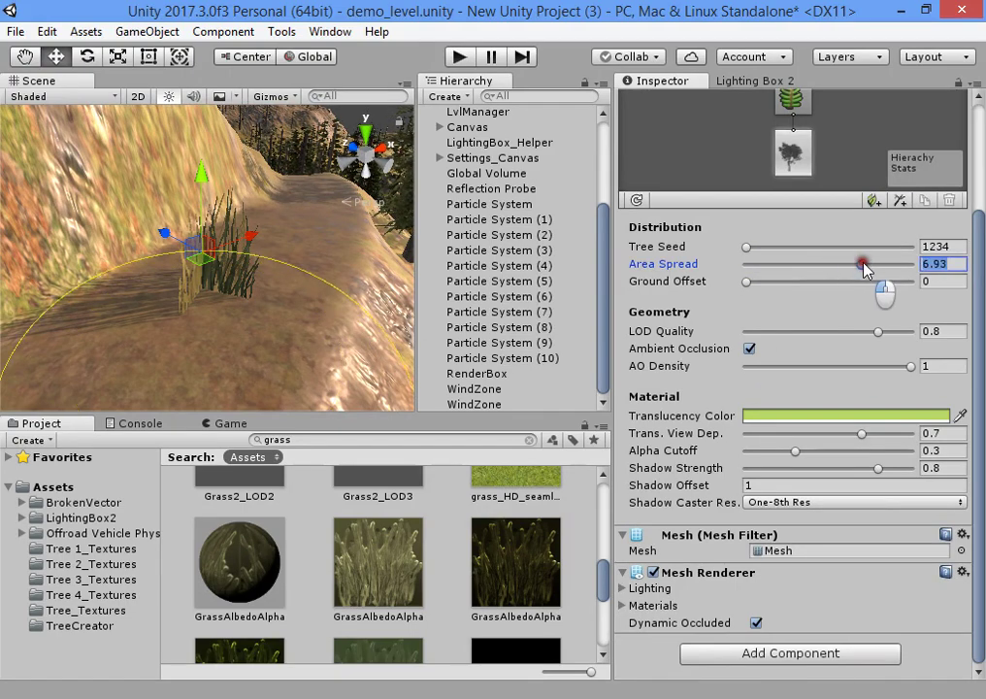
left_click_drag(220, 281, 250, 281, "alt")
- Select the branch group and set its Frequency to 100 to scatter grass clumps over the spread area
scroll(706, 281, "up", 3)
left_click(790, 242)
scroll(789, 291, "down", 5)
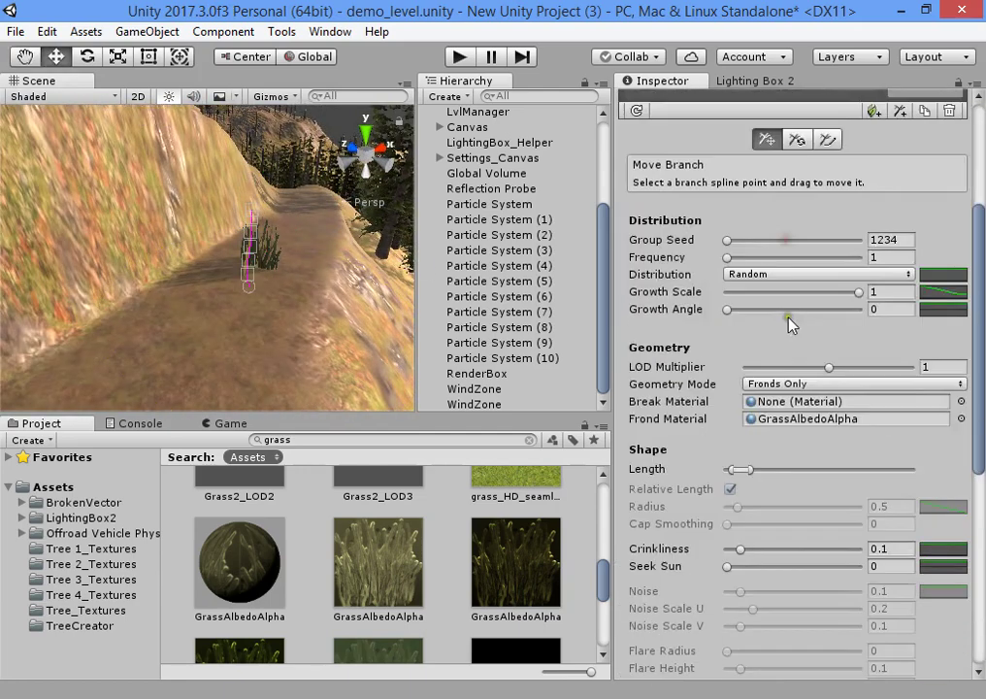
left_click_drag(744, 262, 860, 258)
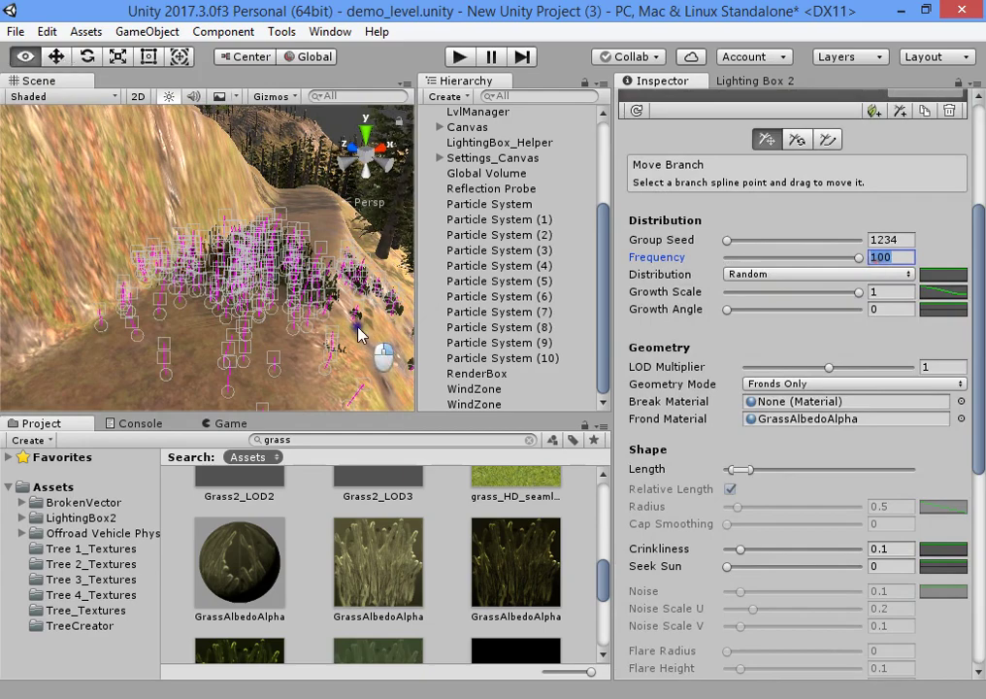
left_click_drag(330, 310, 262, 291, "alt")
- Select the tree root node, adjust Tree 4's height in the scene, and reselect the branch group
scroll(719, 238, "up", 4)
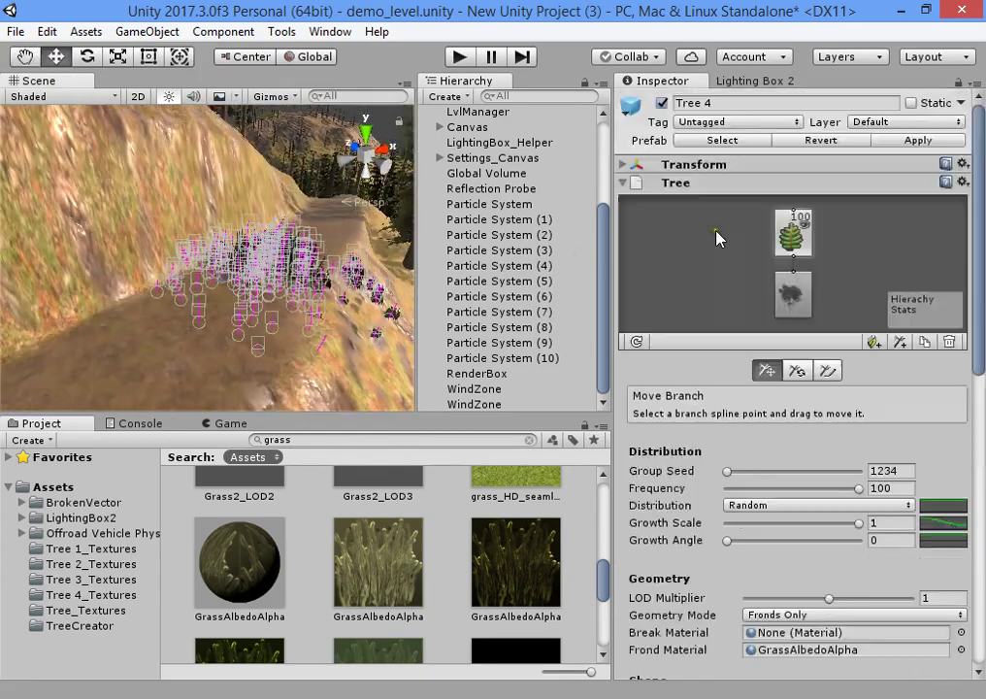
left_click(795, 297)
left_click_drag(196, 197, 199, 173)
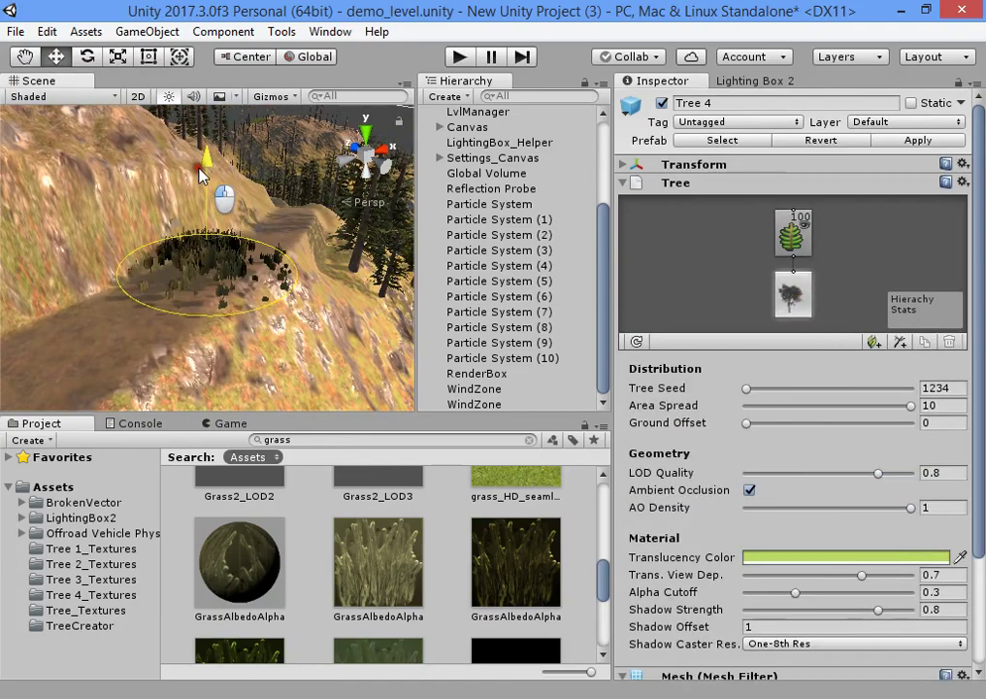
left_click_drag(204, 227, 309, 255, "alt")
left_click(792, 234)
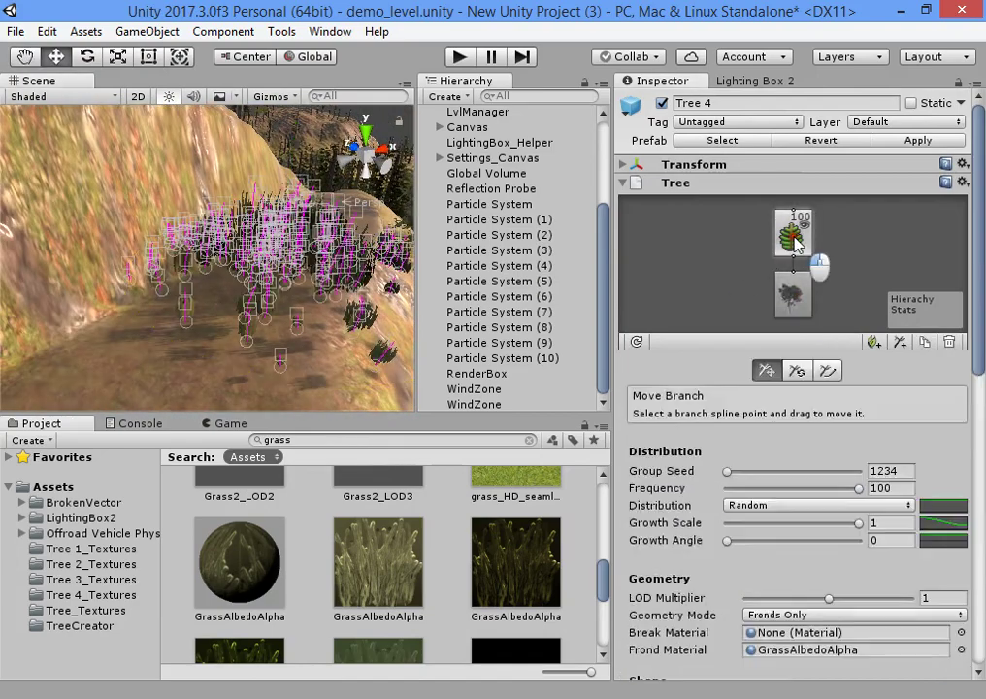
- Apply the flat constant preset to the branch group's Growth Scale curve
scroll(975, 507, "down", 4)
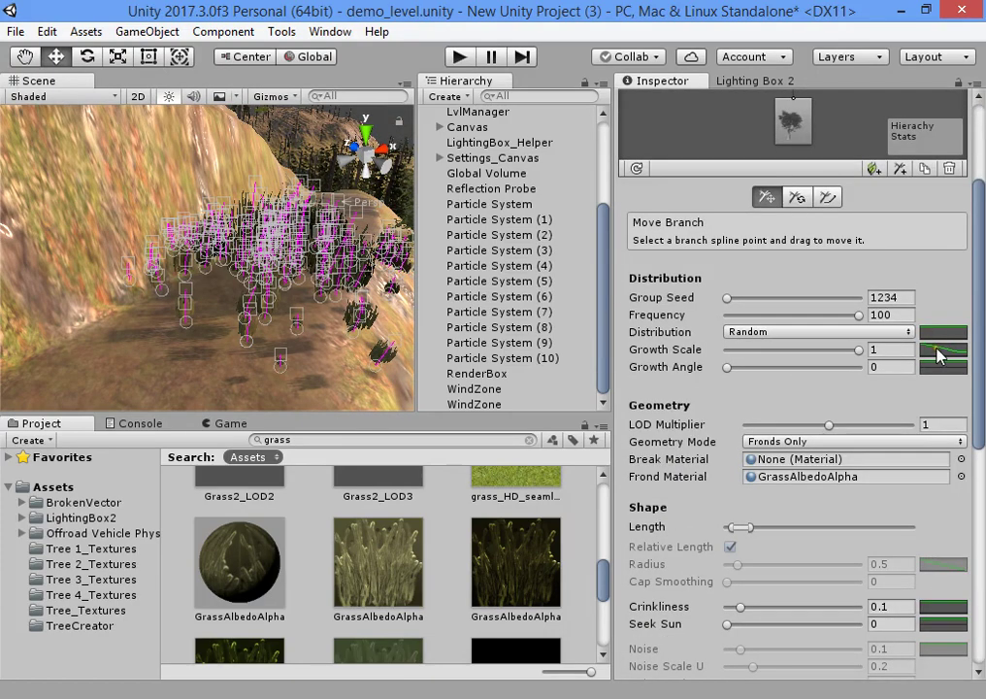
left_click(941, 350)
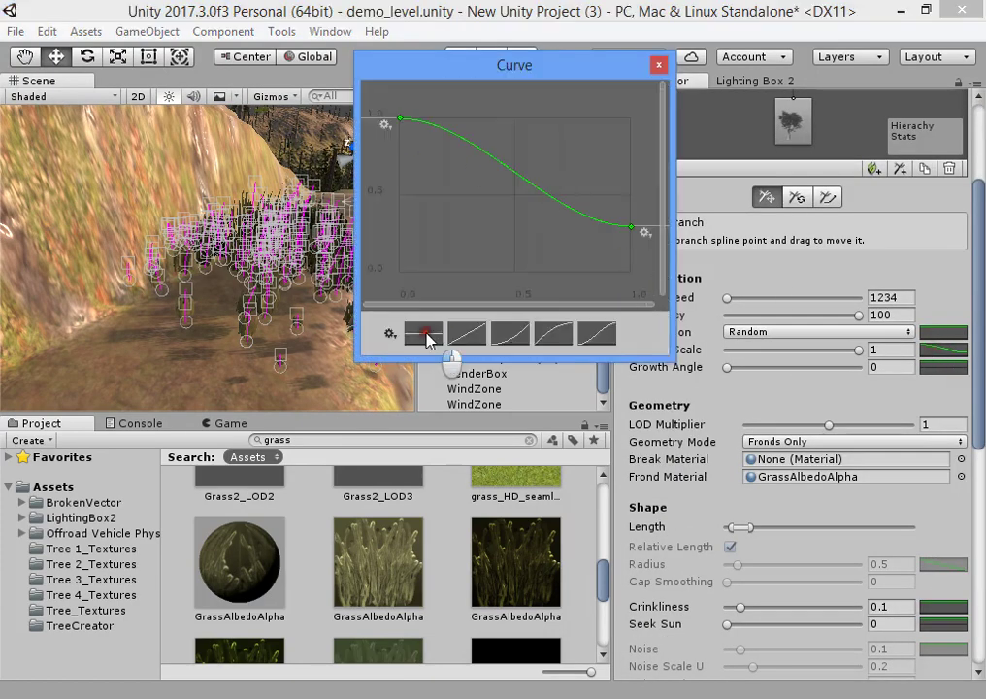
left_click(425, 335)
left_click(215, 292)
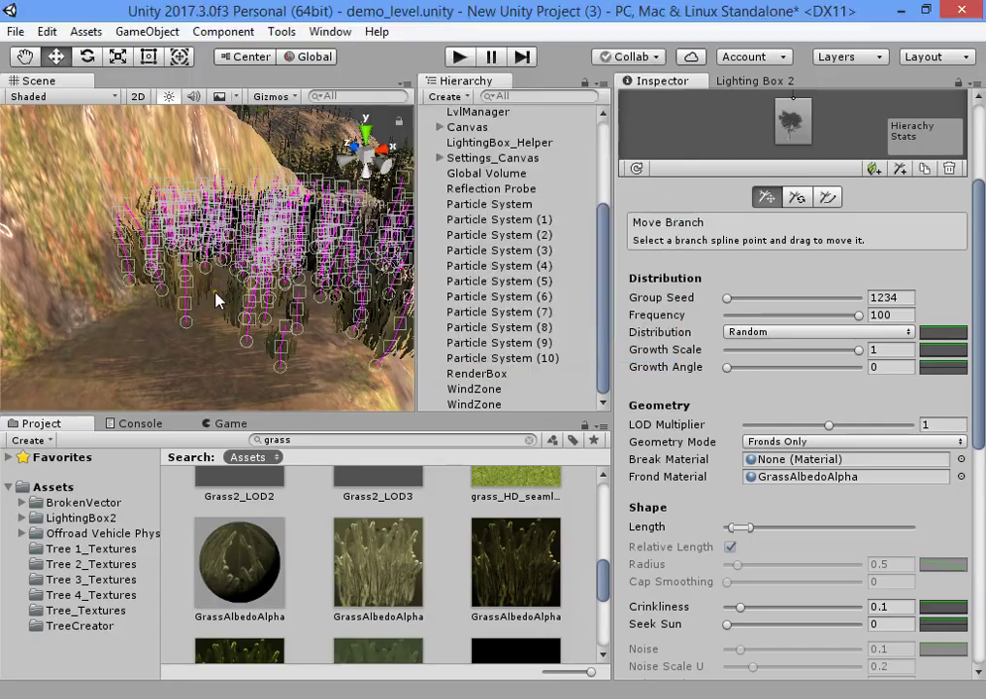
- Examine the scattered grass up close in the scene and reselect Tree 4
scroll(319, 192, "down", 3)
left_click(299, 138)
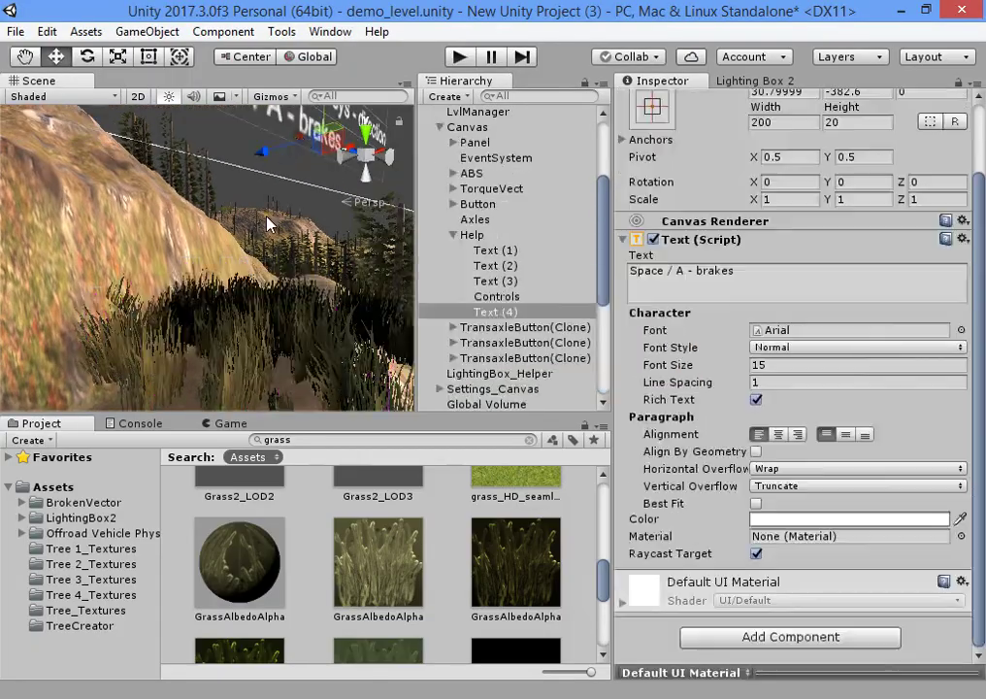
right_click_drag(265, 220, 515, 361)
right_click_drag(320, 381, 287, 343)
left_click(240, 284)
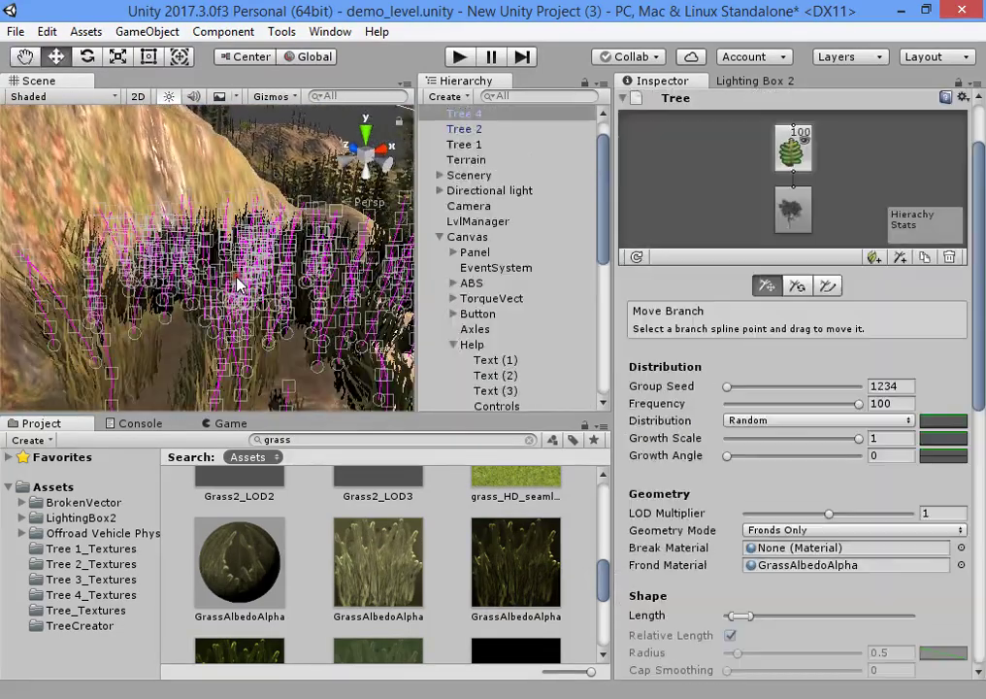
- Select the tree root node and toggle Ambient Occlusion to compare the grass shading with and without it
double_click(791, 155)
left_click(789, 213)
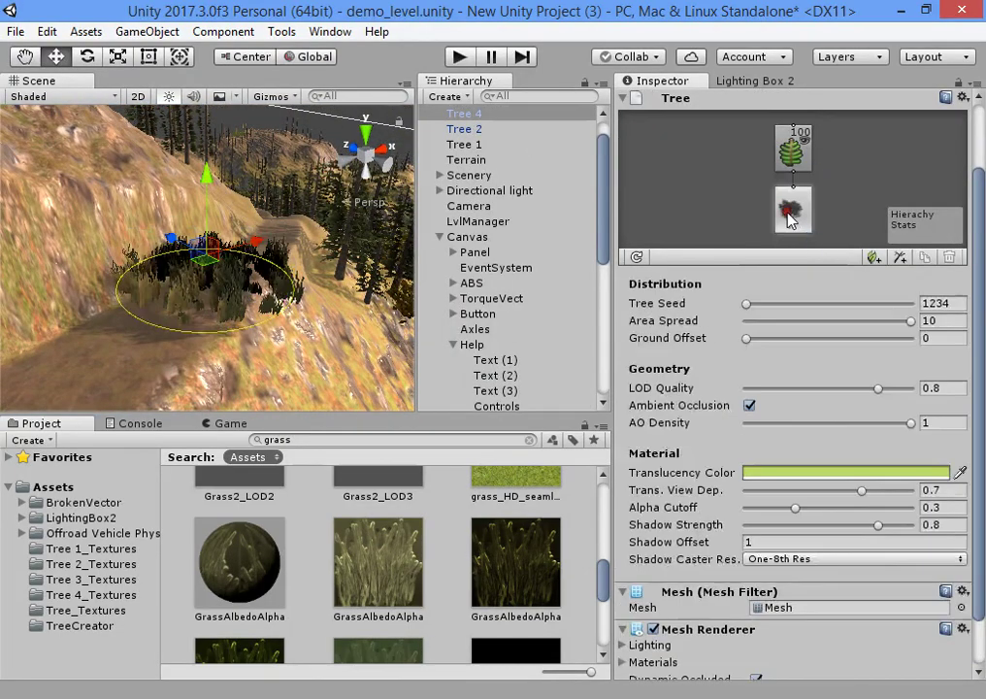
scroll(755, 431, "down", 2)
left_click(749, 349)
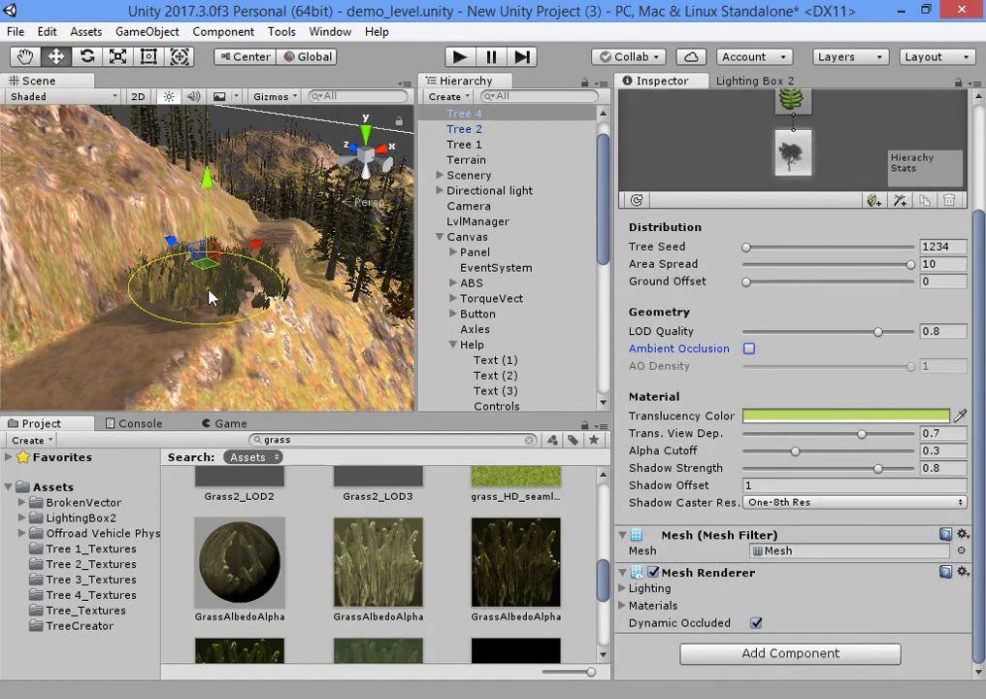
left_click_drag(214, 293, 323, 301, "alt")
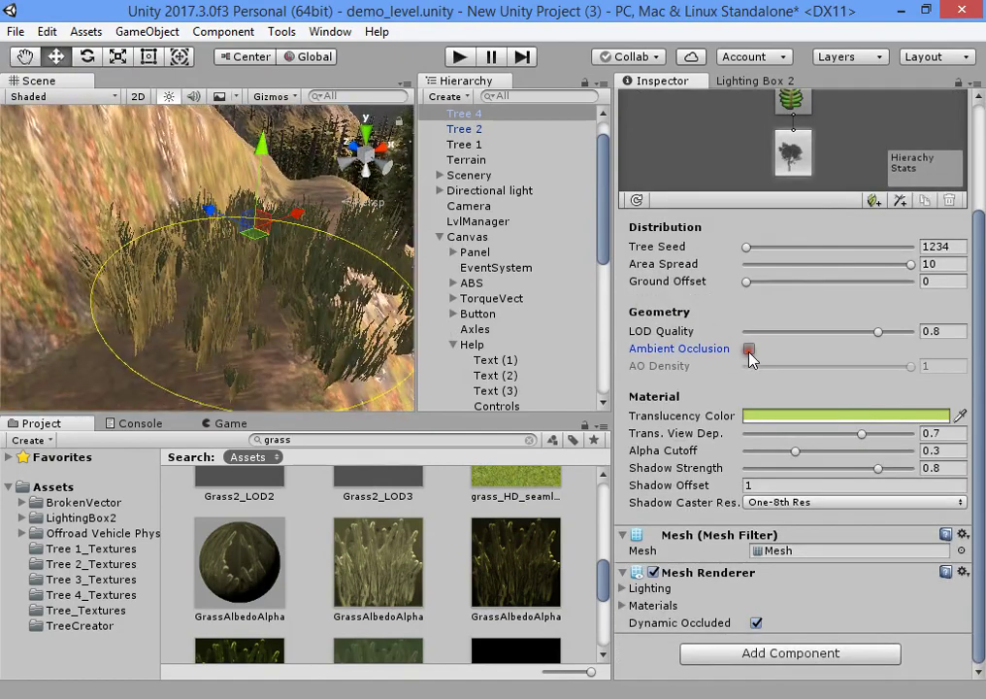
left_click(750, 349)
left_click(749, 349)
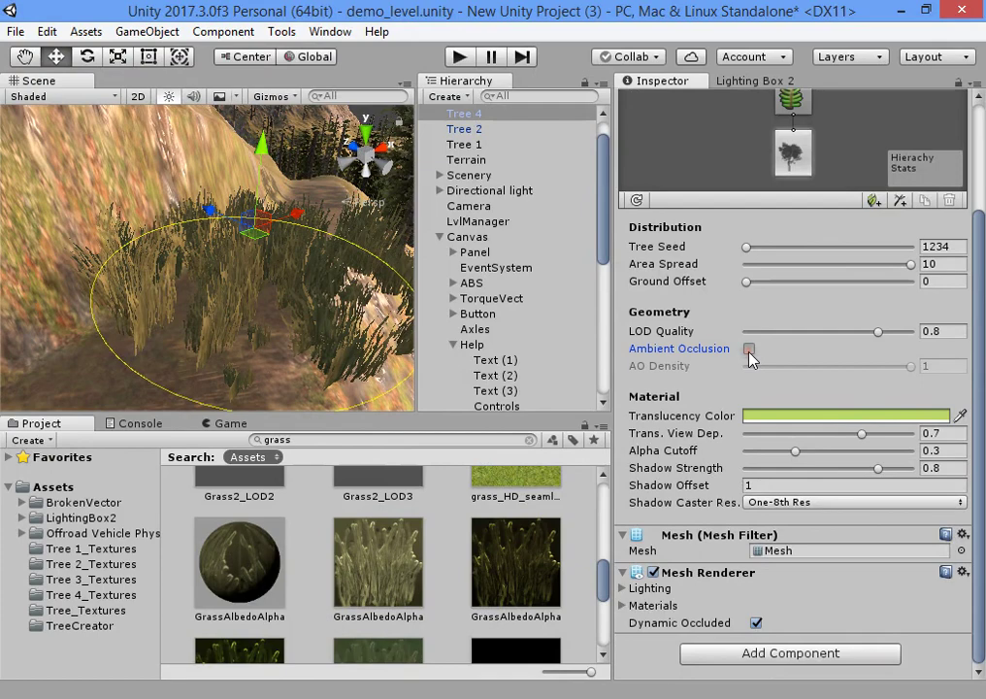
left_click(749, 349)
- Set the root node's AO Density to 0.485 and leave Ambient Occlusion enabled
left_click(825, 366)
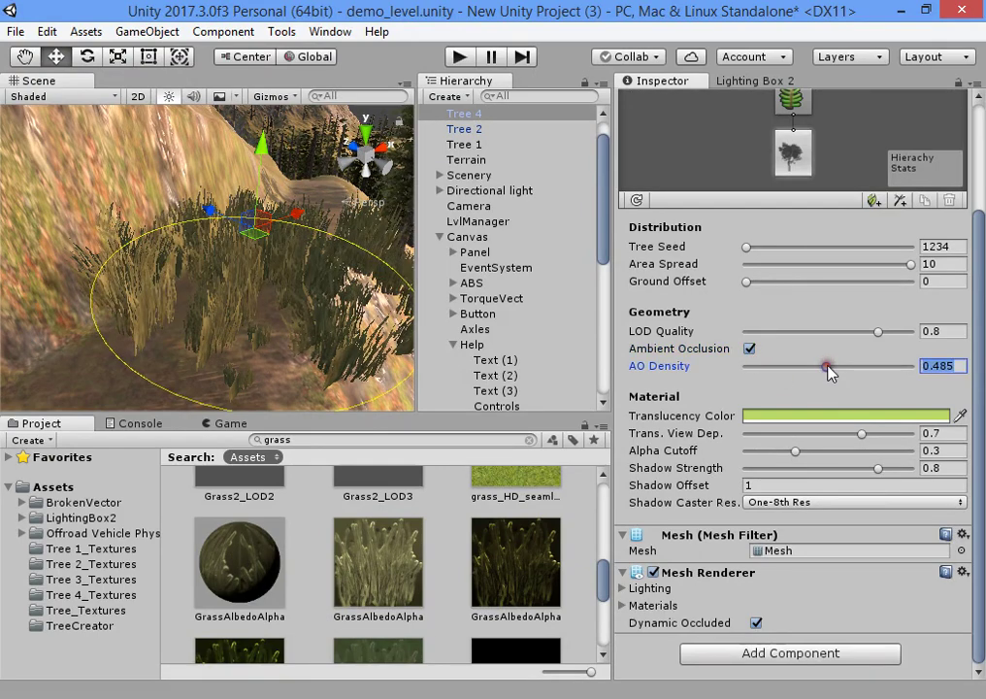
left_click(749, 349)
left_click(749, 349)
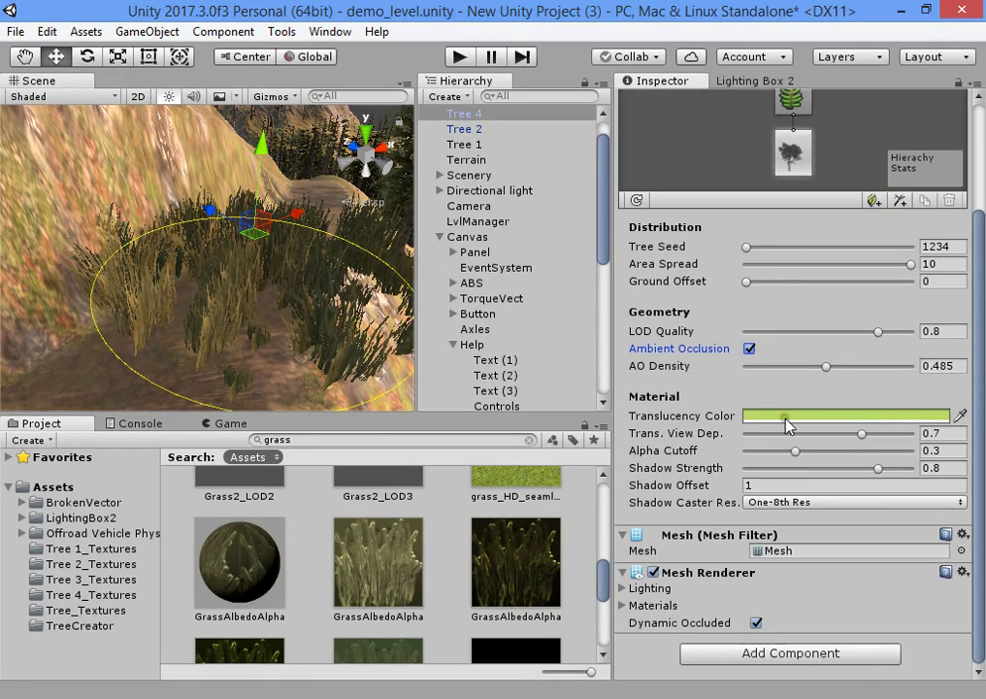
- Set the root node's Translucency Color to D6F87C and its Trans. View Dep. to 0.784
left_click(787, 418)
left_click_drag(453, 234, 441, 215)
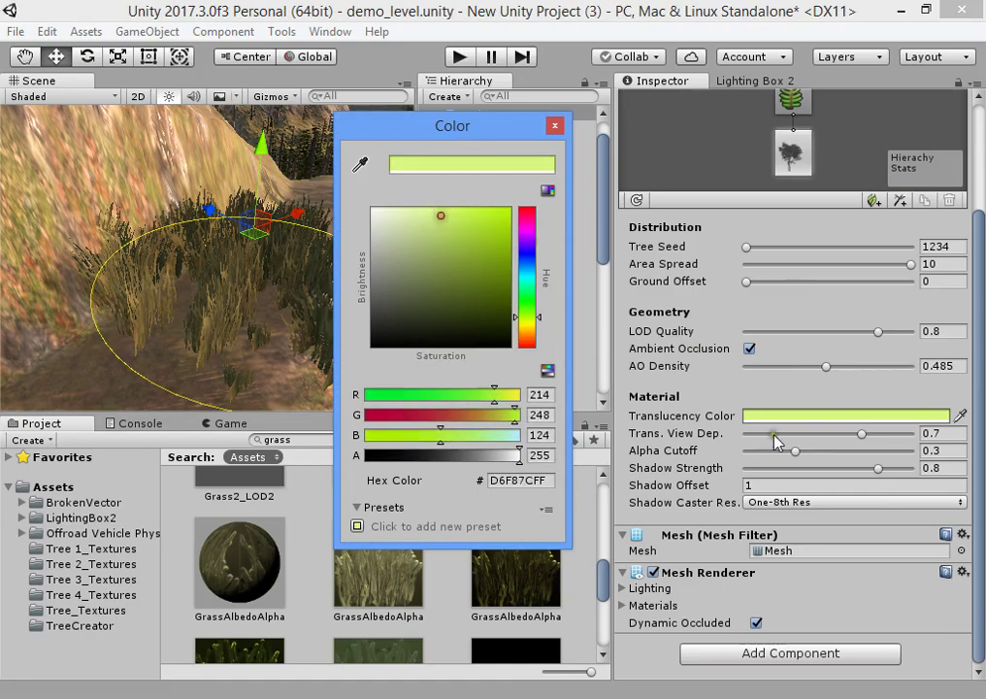
left_click_drag(813, 437, 781, 439)
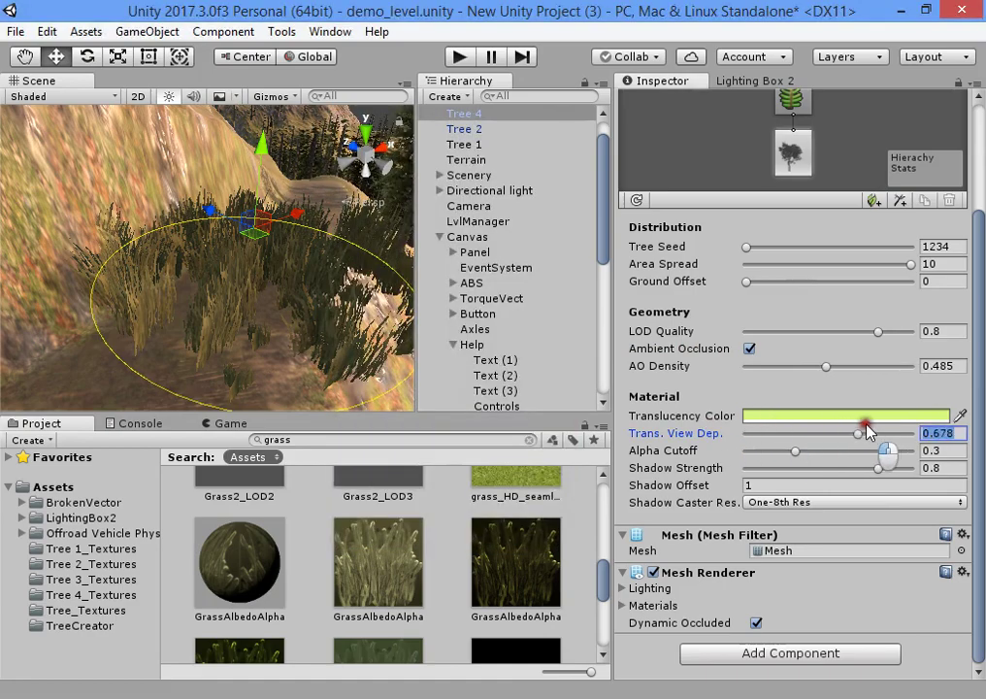
- Show the scene view's skybox, fog and other effects briefly to check the grass, and turn them off again
left_click_drag(211, 284, 213, 126, "alt")
left_click(216, 96)
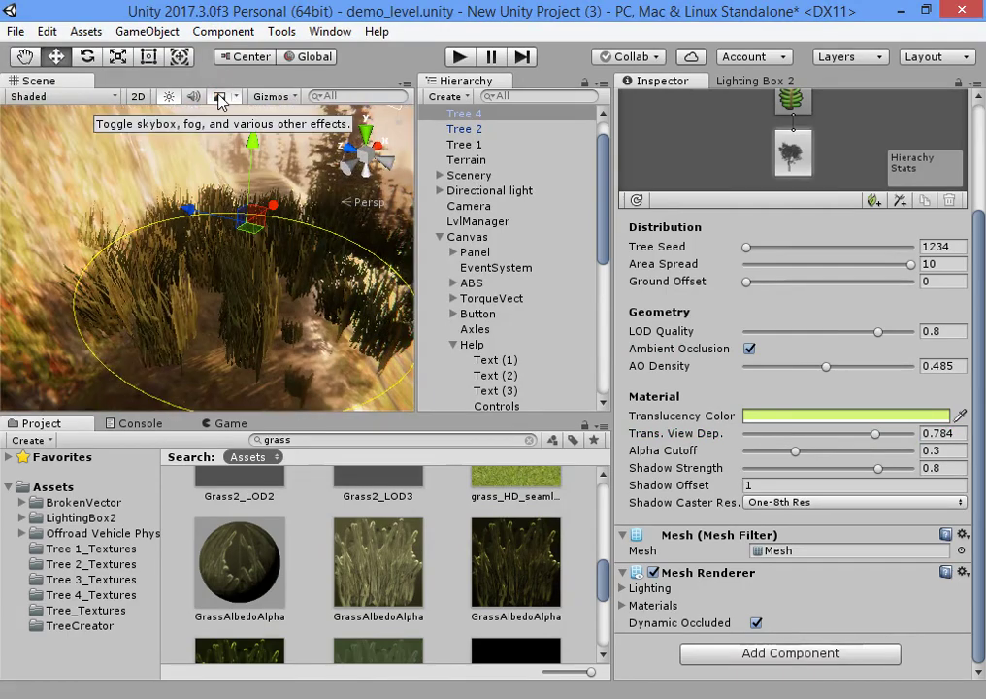
left_click(218, 97)
right_click_drag(247, 126, 251, 241)
left_click_drag(253, 242, 285, 262, "alt")
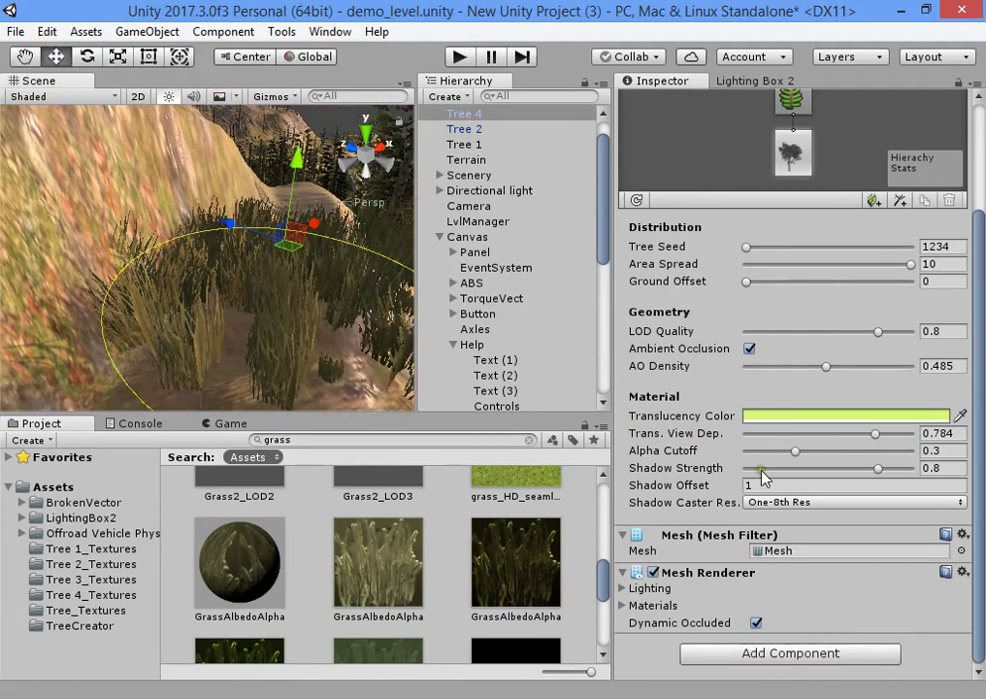
- Select the branch group and look over its shape, frond and wind settings
scroll(777, 340, "up", 5)
left_click(793, 236)
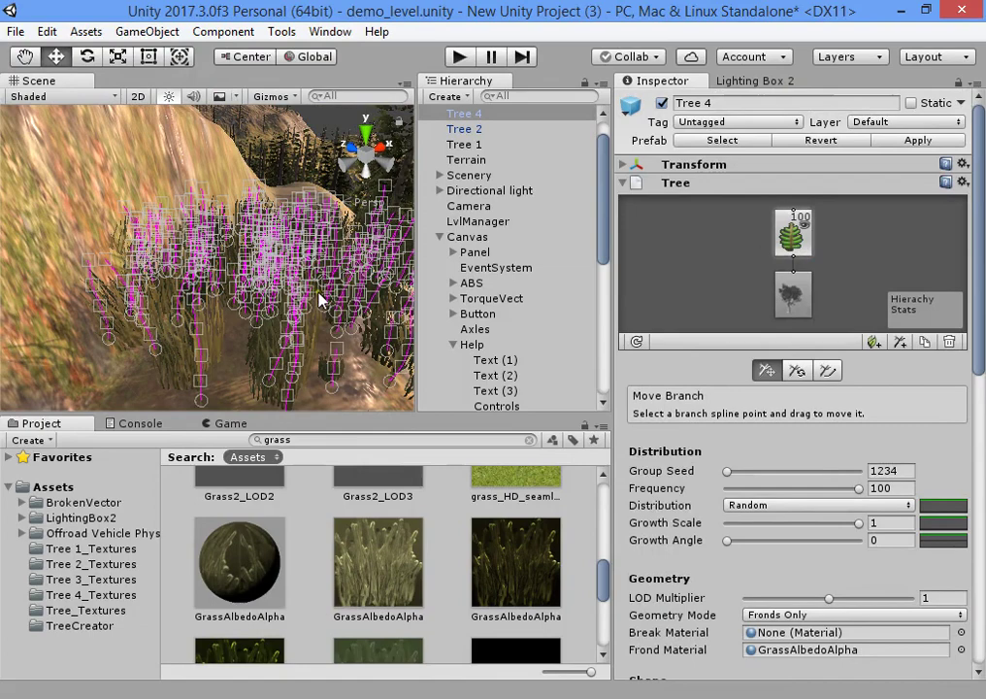
left_click_drag(319, 298, 349, 291, "alt")
scroll(748, 488, "down", 10)
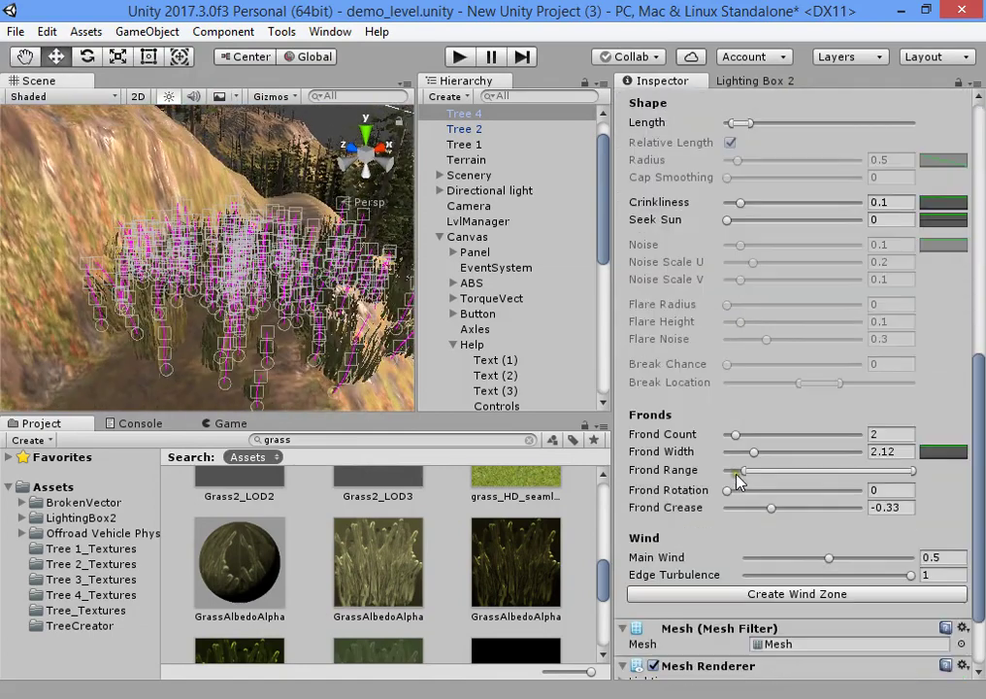
scroll(738, 481, "up", 6)
- Try the Whorled and Opposite distributions on the branch group, and set Distribution back to Random
left_click(788, 215)
left_click(782, 301)
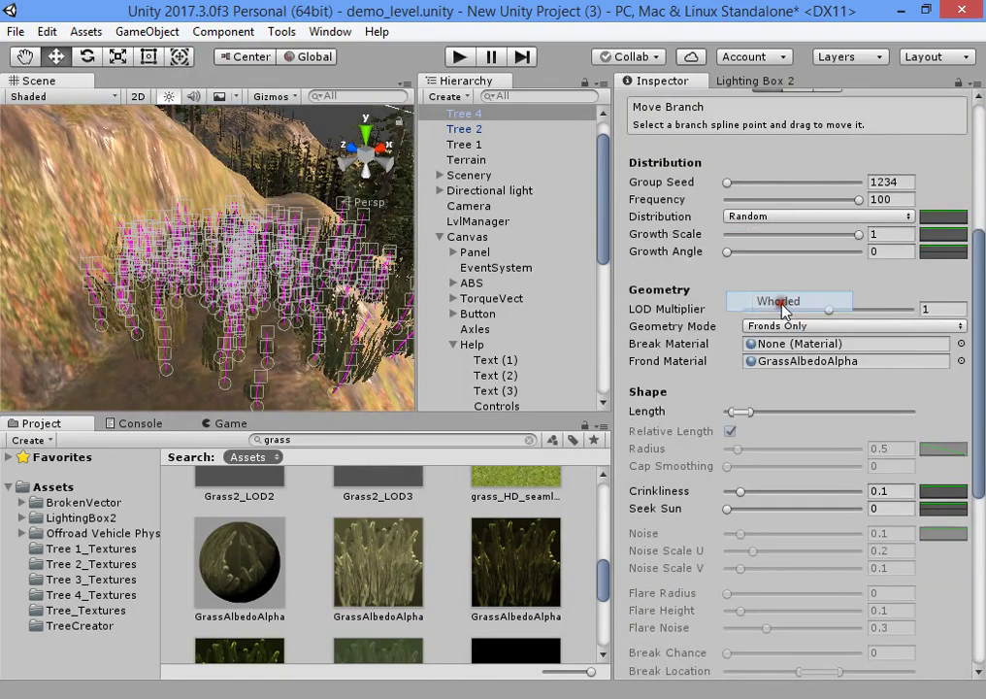
left_click_drag(270, 262, 276, 307, "alt")
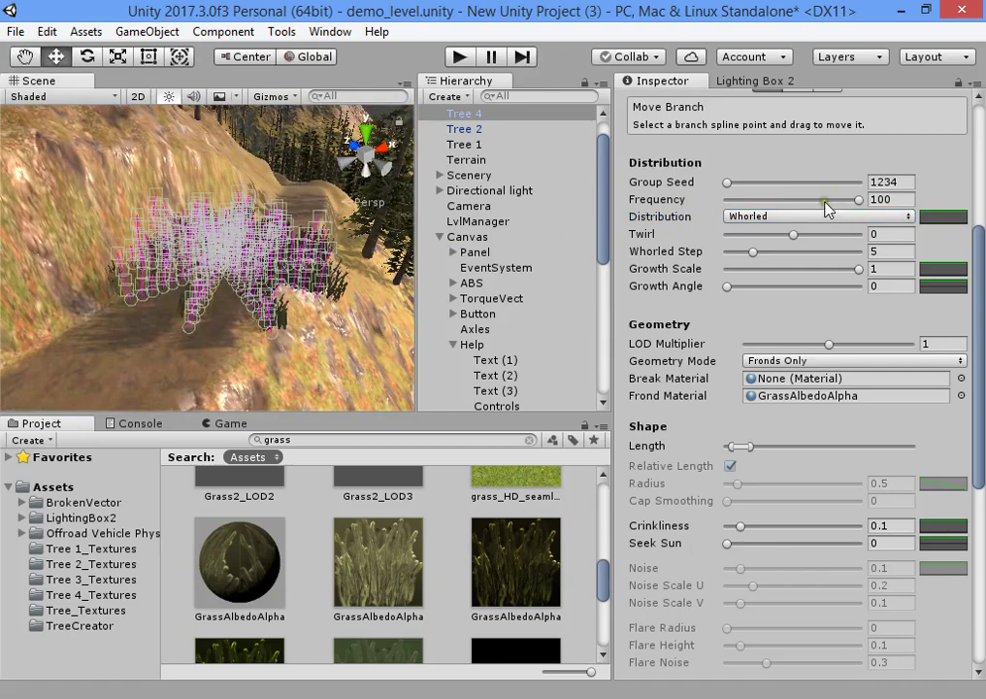
left_click(792, 219)
left_click(778, 280)
left_click(743, 218)
left_click(767, 235)
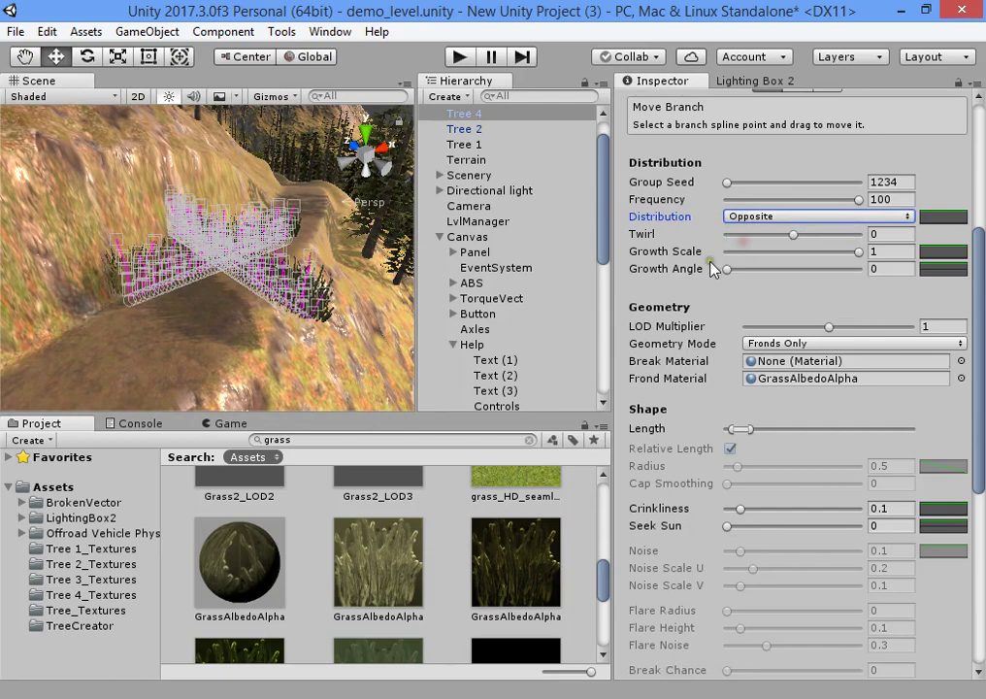
- Set the branch group's Crinkliness to 0 to straighten the grass
scroll(718, 388, "down", 3)
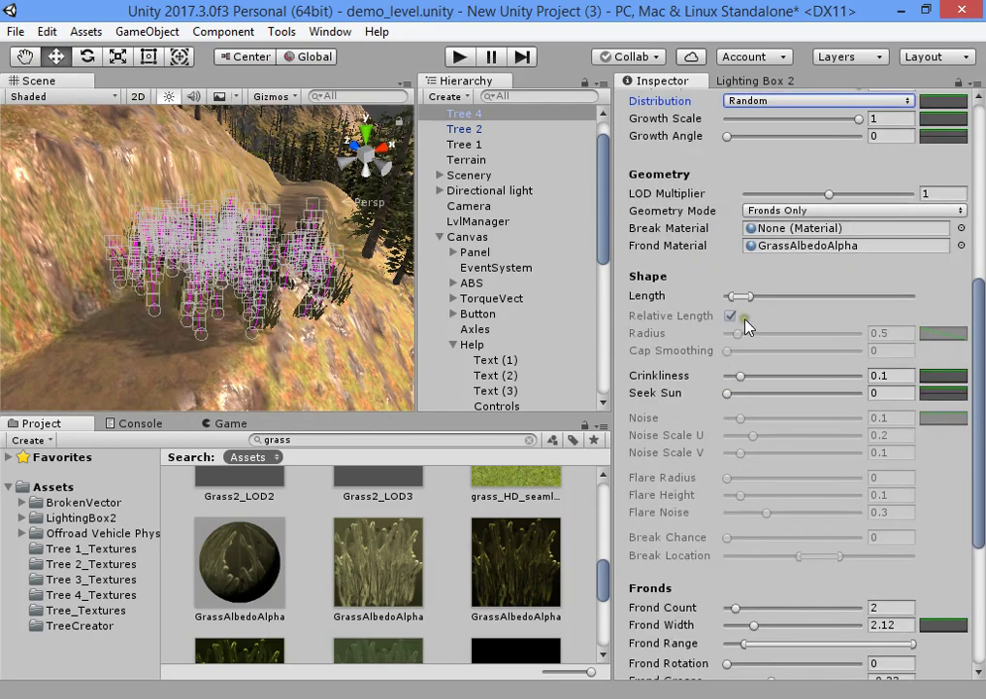
scroll(717, 417, "down", 3)
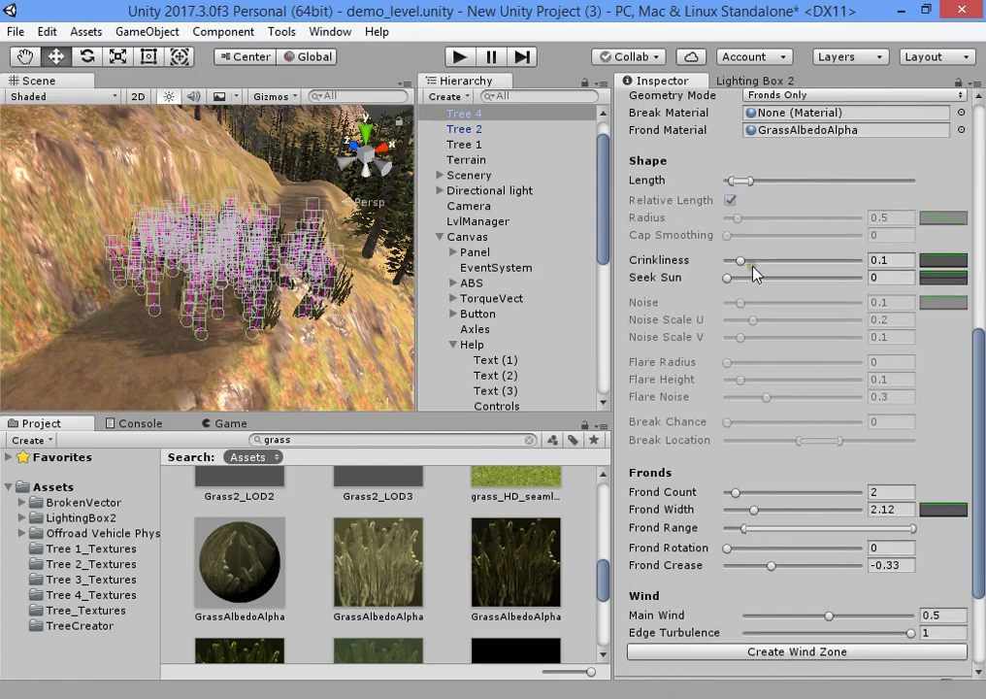
left_click_drag(752, 264, 710, 272)
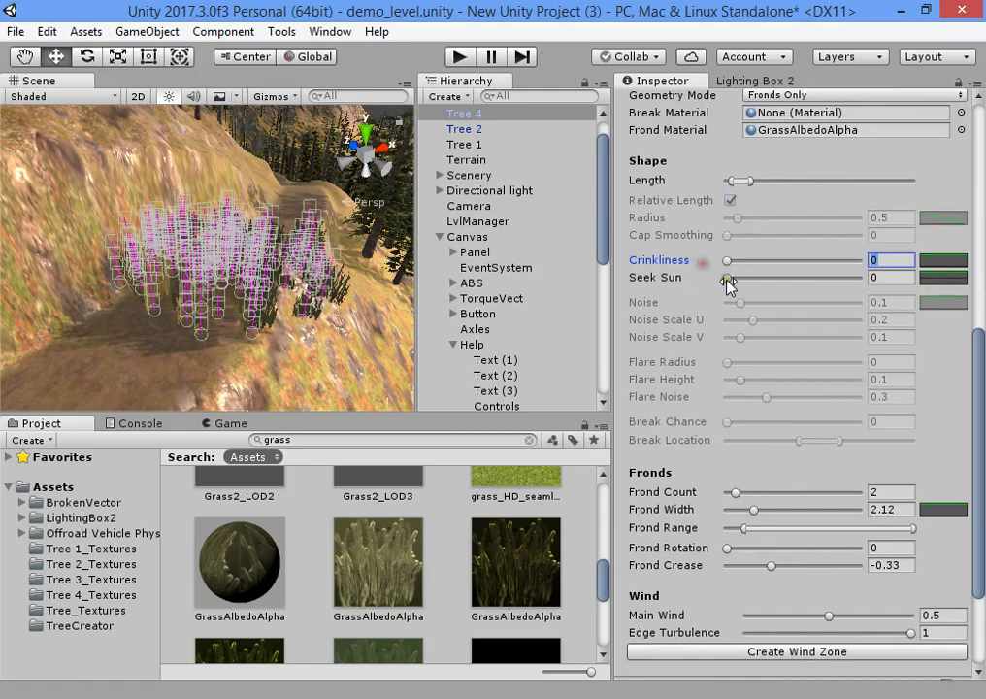
- Examine the straightened grass in the scene with Tree 4's branch group selected
right_click_drag(277, 228, 341, 260)
left_click(236, 191)
left_click(341, 259)
key("f")
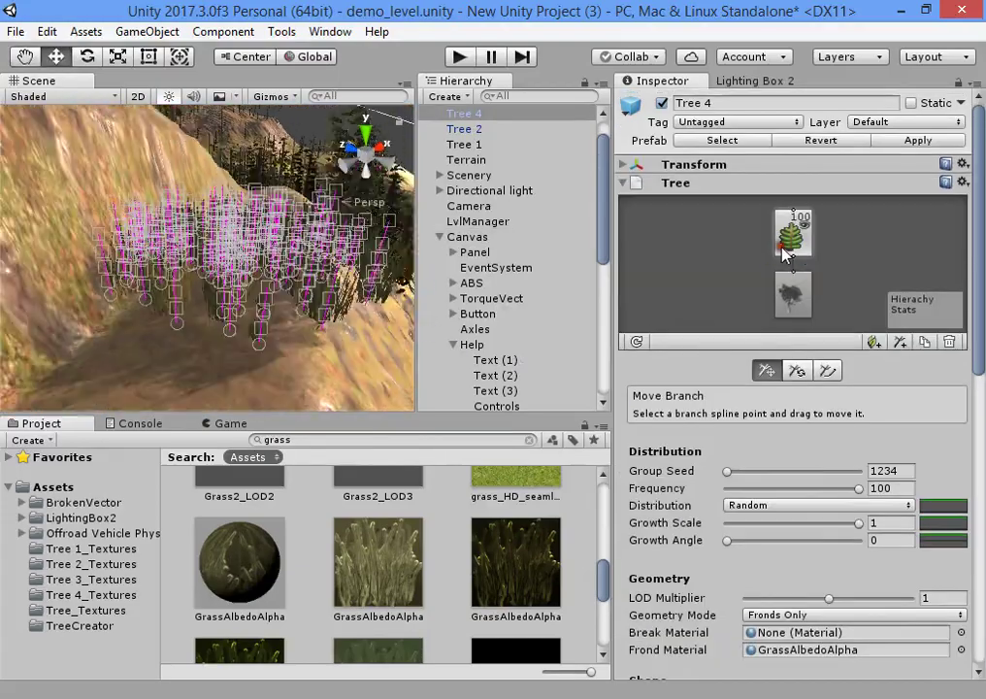
scroll(876, 446, "down", 3)
scroll(363, 316, "up", 5)
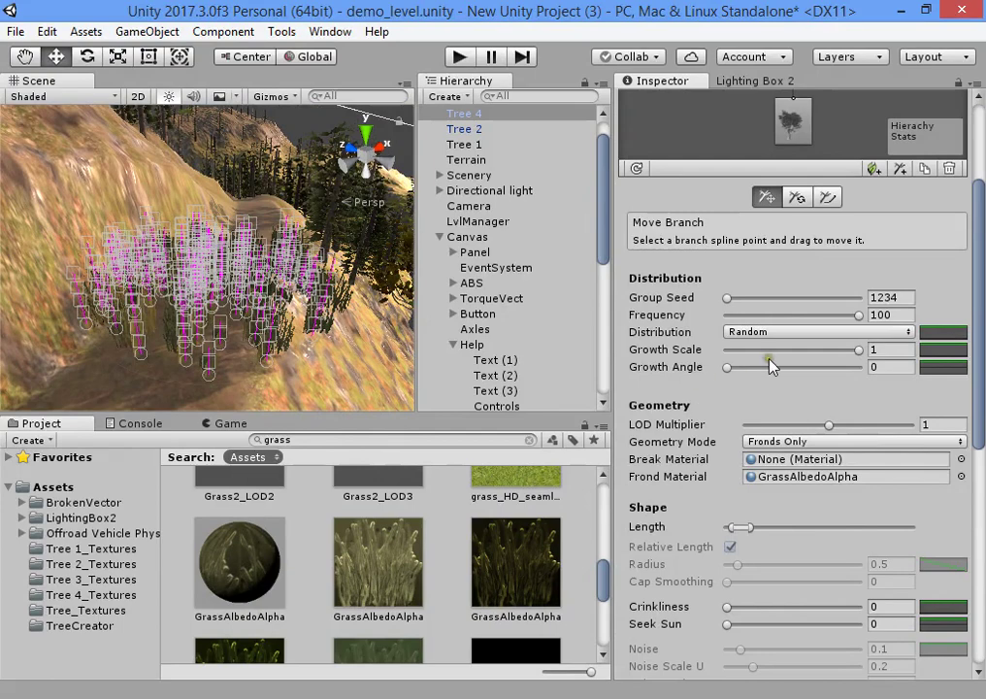
- Try other Growth Scale and Growth Angle values on the branch group, and return them to 1 and 0
left_click(698, 343)
left_click_drag(799, 349, 843, 342)
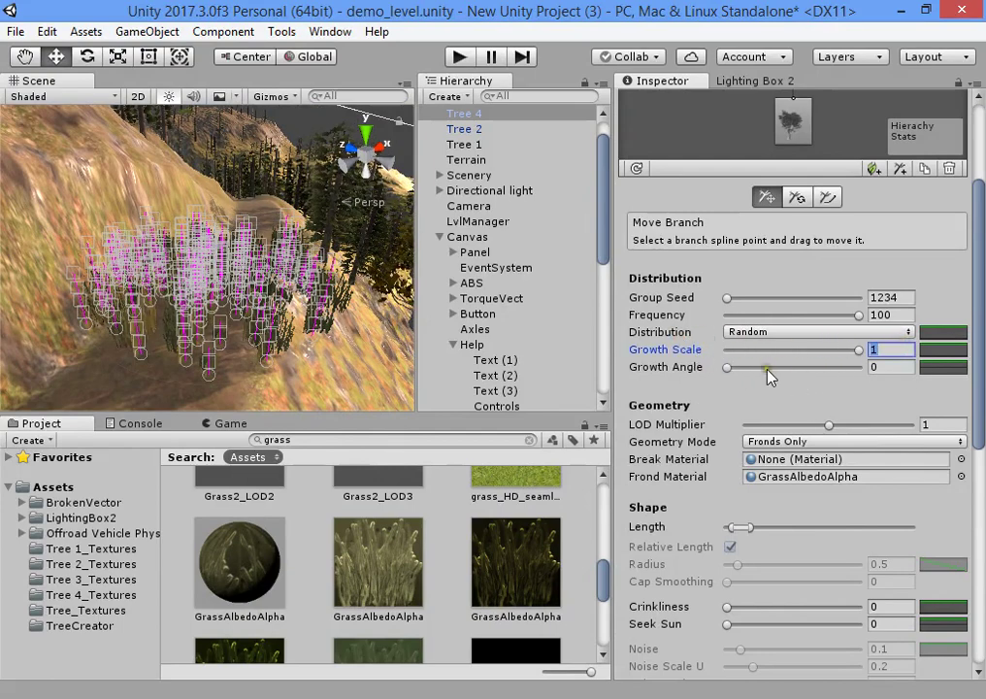
left_click_drag(770, 377, 558, 367)
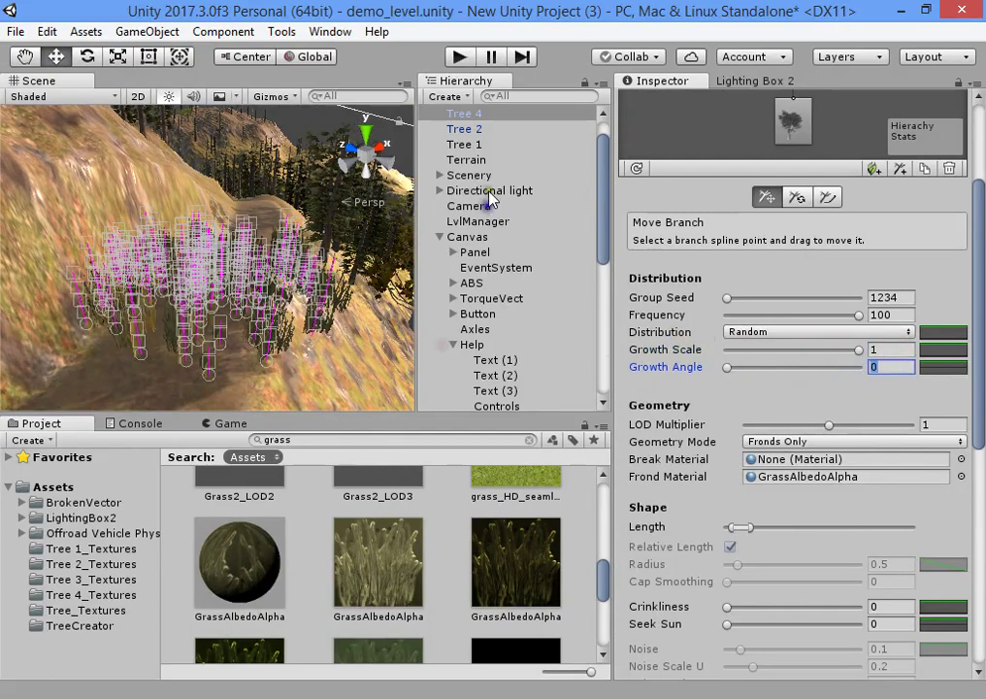
- Select the tree root node, duplicate Tree 4 and move the copy away from the original
scroll(514, 175, "up", 2)
left_click(801, 135)
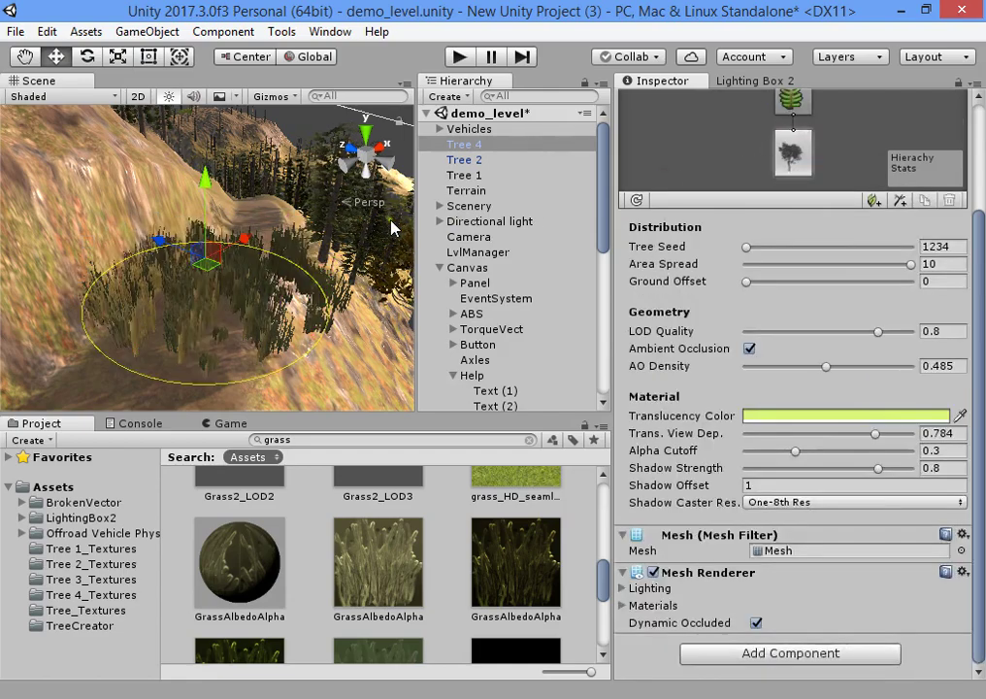
key("ctrl+d")
left_click_drag(161, 240, 408, 303)
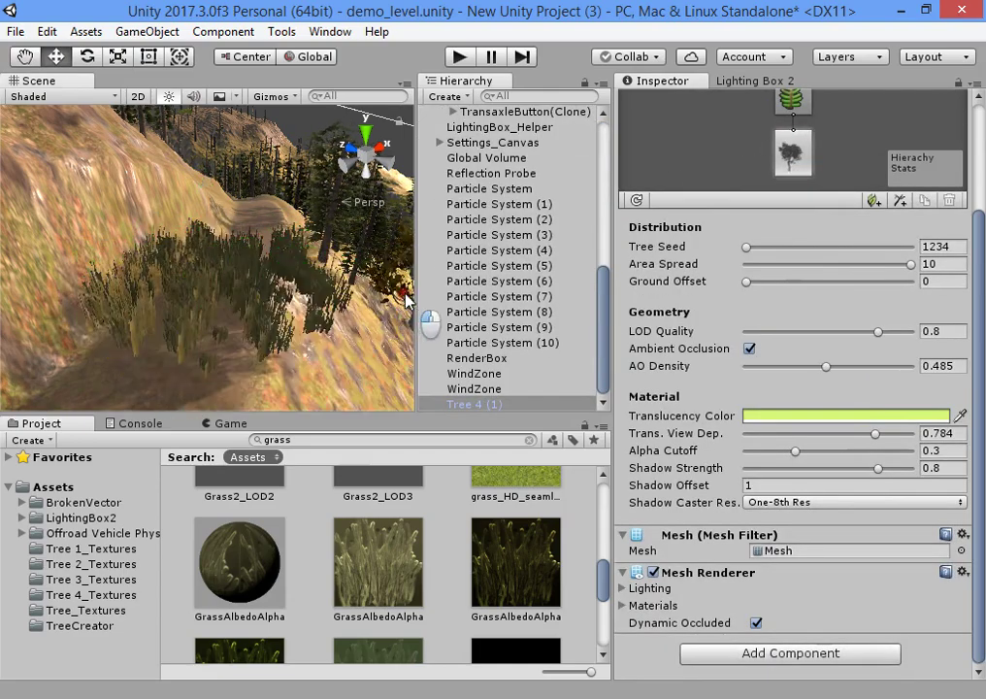
right_click_drag(272, 291, 427, 330)
- Select the original Tree 4's branch group and set its Group Seed to 0 and Frequency to 100
left_click(116, 271)
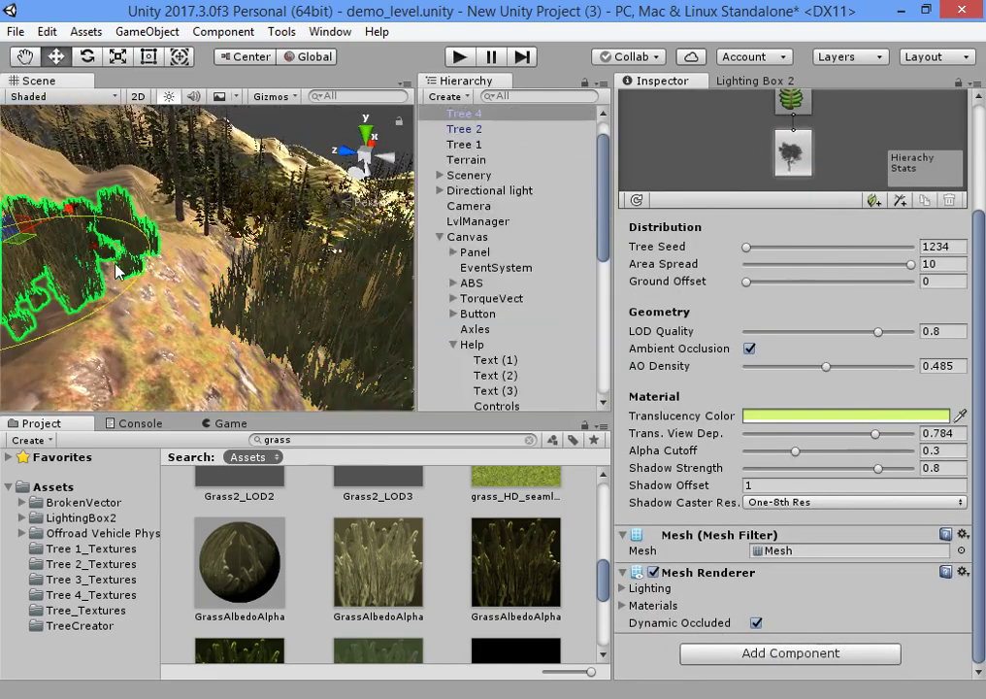
left_click(793, 153)
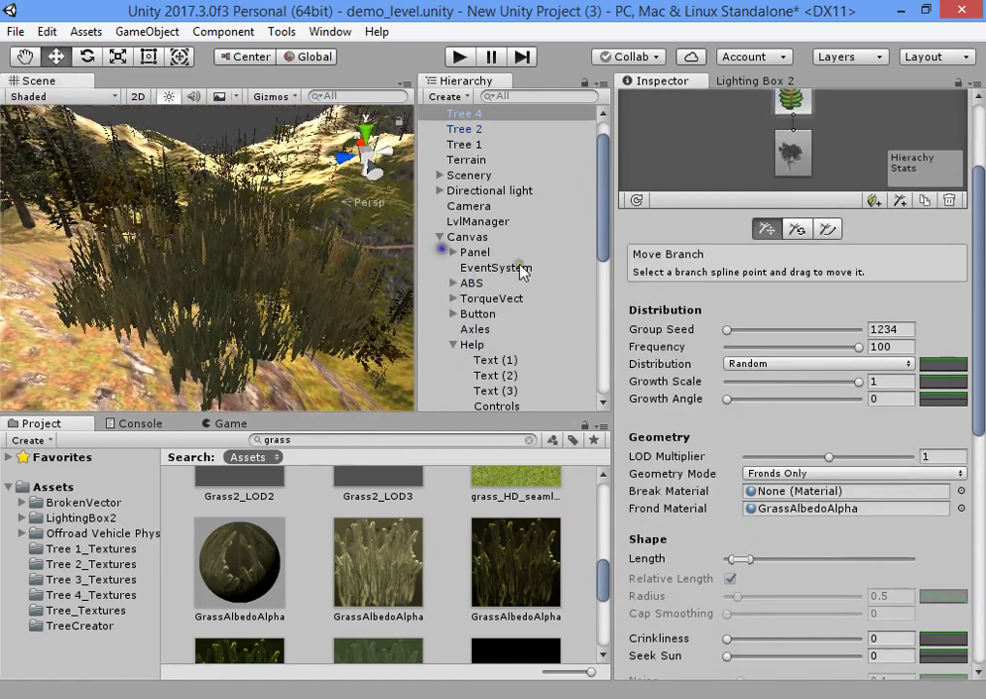
left_click_drag(734, 333, 623, 288)
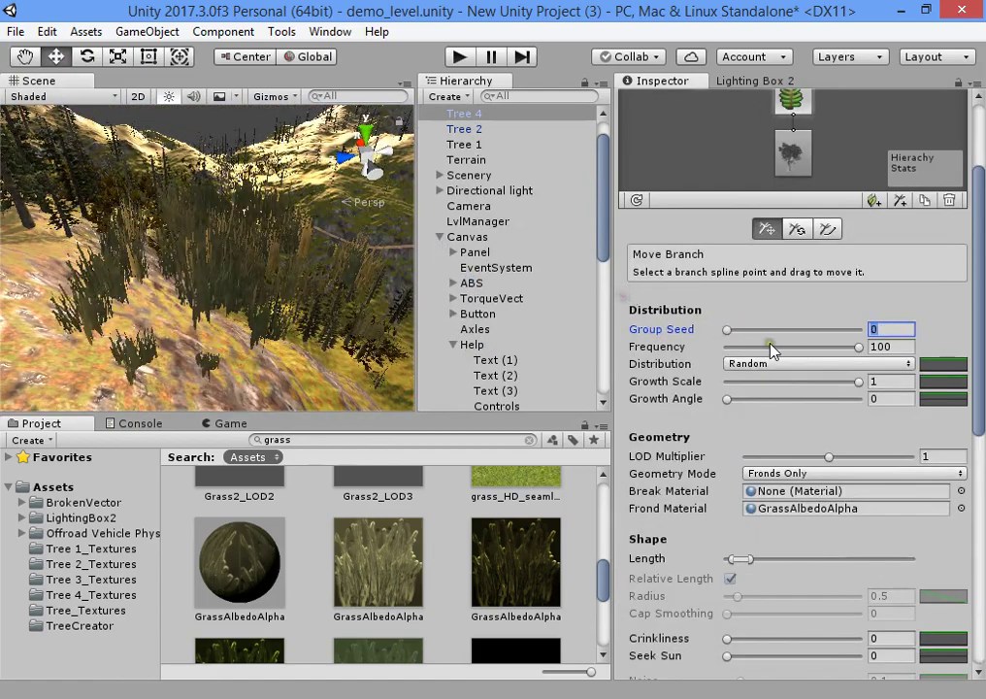
left_click_drag(771, 347, 857, 311)
- Open the list of 3D objects that can be added to the scene
right_click_drag(242, 258, 828, 182)
left_click_drag(828, 187, 819, 209, "alt")
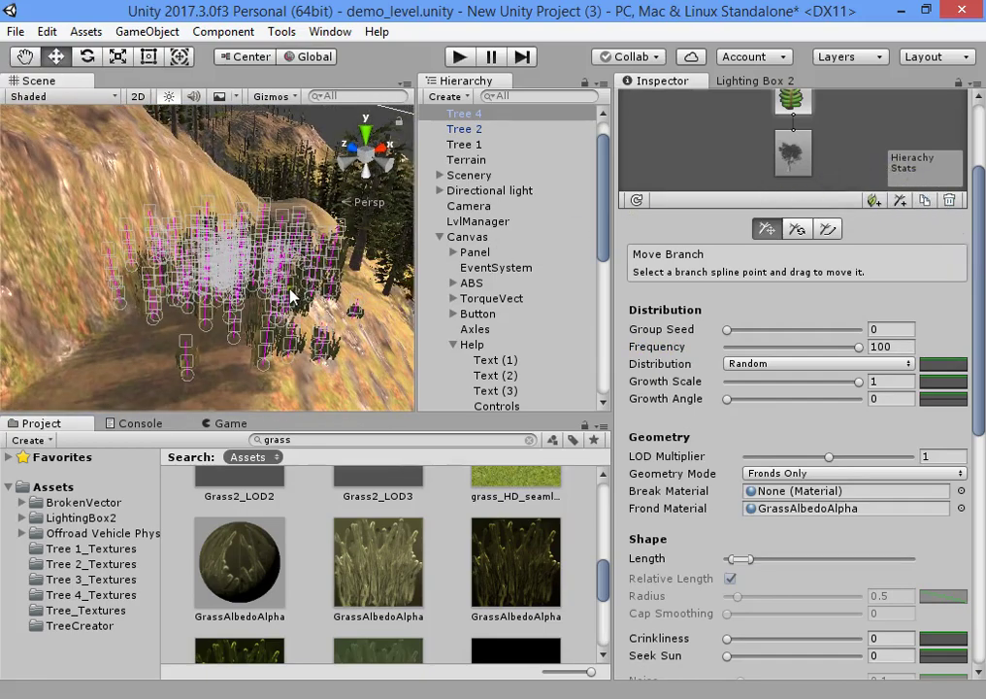
left_click_drag(292, 296, 304, 267, "alt")
left_click(198, 31)
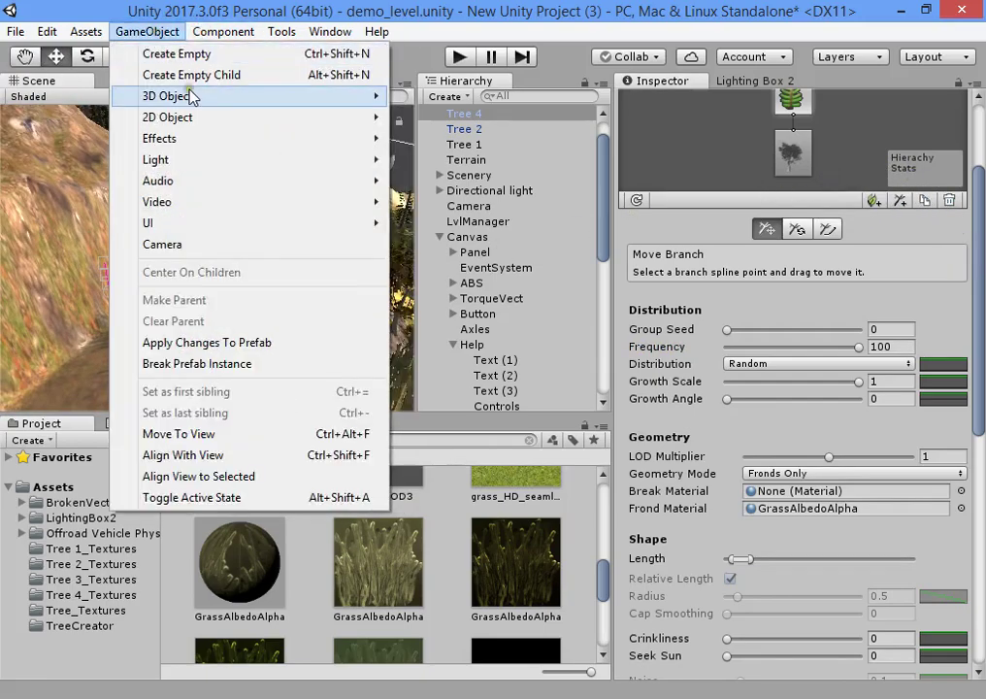
mouse_move(194, 97)
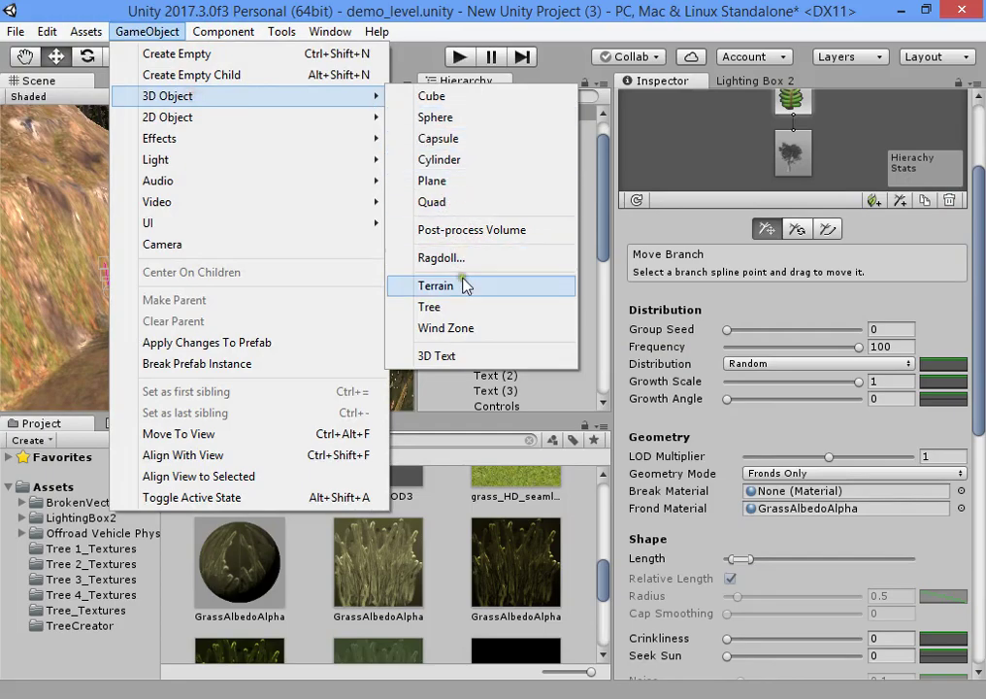